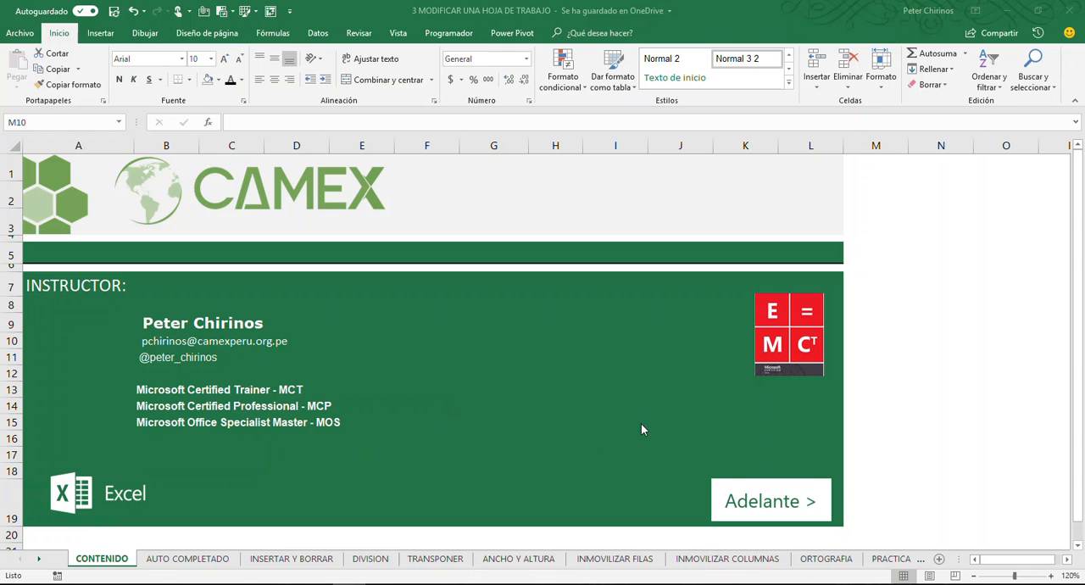
On the AUTO COMPLETADO sheet, autofill the Meses column from Enero in B18 down to Diciembre in B29
{"action": "left_click", "coordinate": [778, 507]}
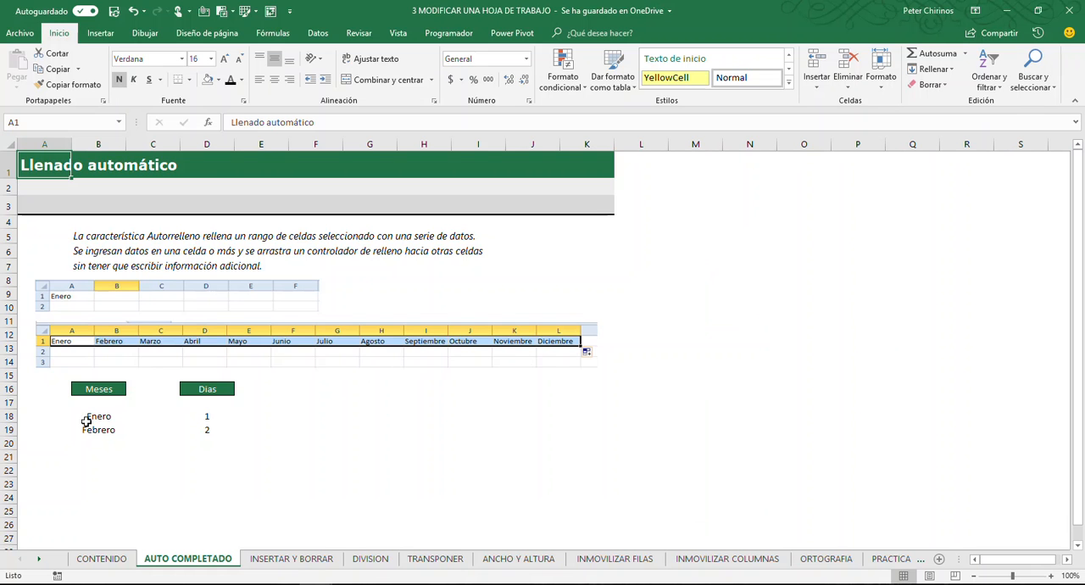
{"action": "left_click_drag", "start_coordinate": [95, 418], "coordinate": [98, 432]}
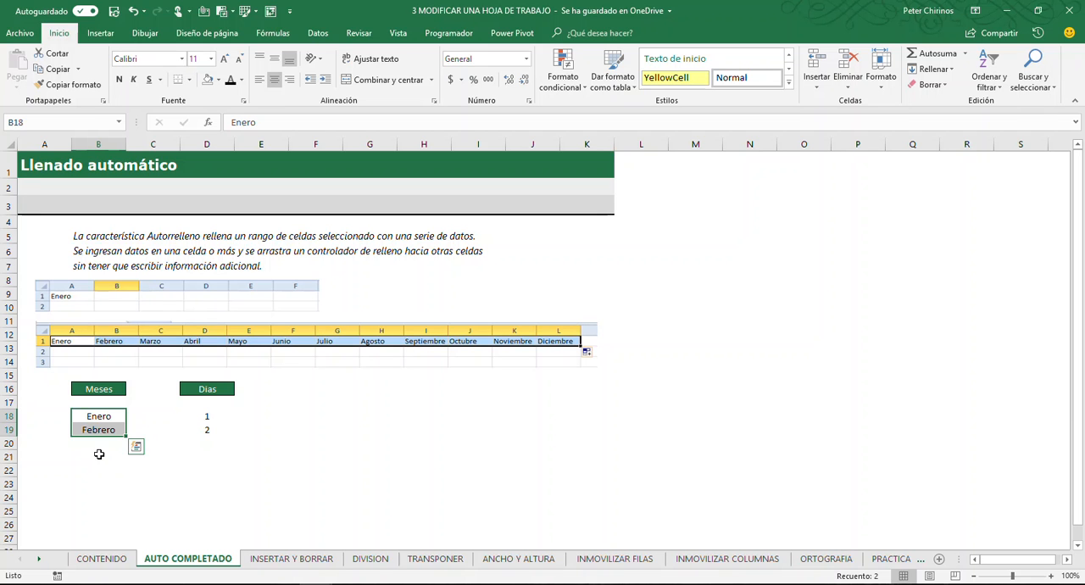
{"action": "left_click", "coordinate": [112, 419]}
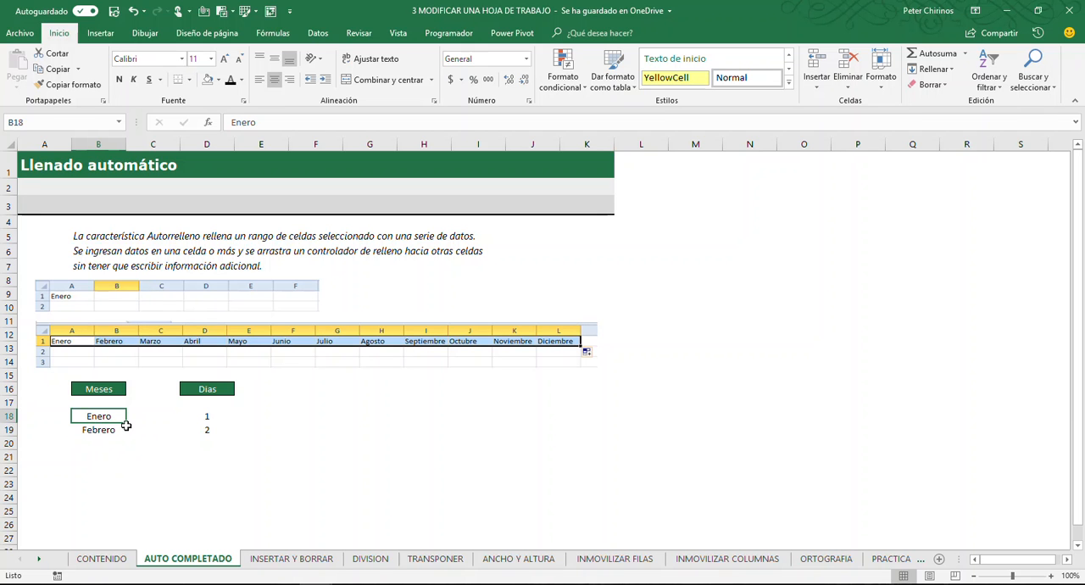
{"action": "mouse_move", "coordinate": [127, 425]}
{"action": "left_mouse_down"}
{"action": "mouse_move", "coordinate": [127, 436]}
{"action": "mouse_move", "coordinate": [111, 417]}
{"action": "left_mouse_up"}
{"action": "left_click_drag", "start_coordinate": [99, 416], "coordinate": [99, 430]}
{"action": "left_click", "coordinate": [102, 415]}
{"action": "left_click_drag", "start_coordinate": [126, 423], "coordinate": [126, 423]}
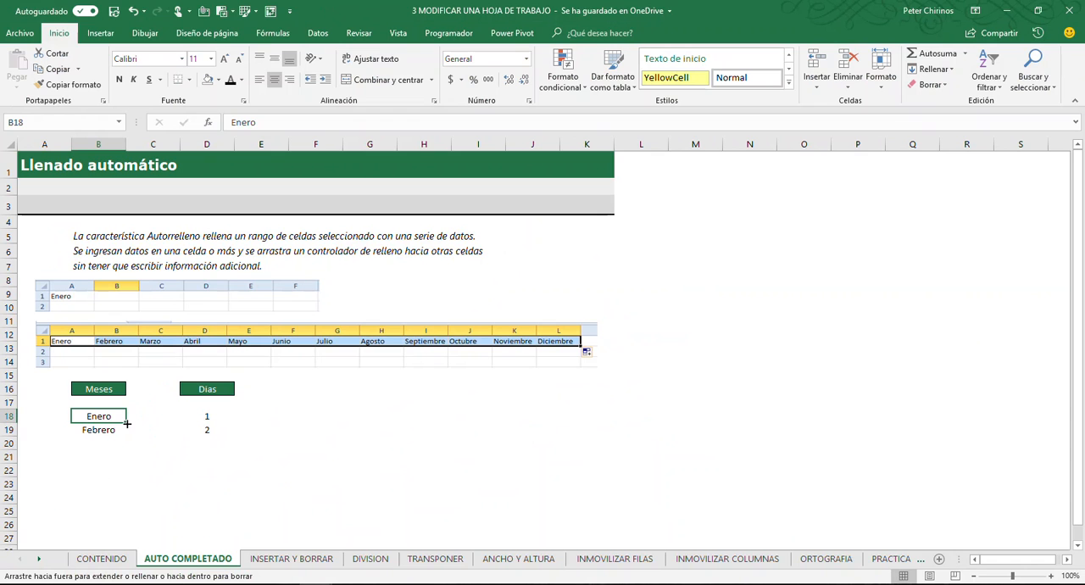
{"action": "left_click_drag", "start_coordinate": [126, 423], "coordinate": [122, 481]}
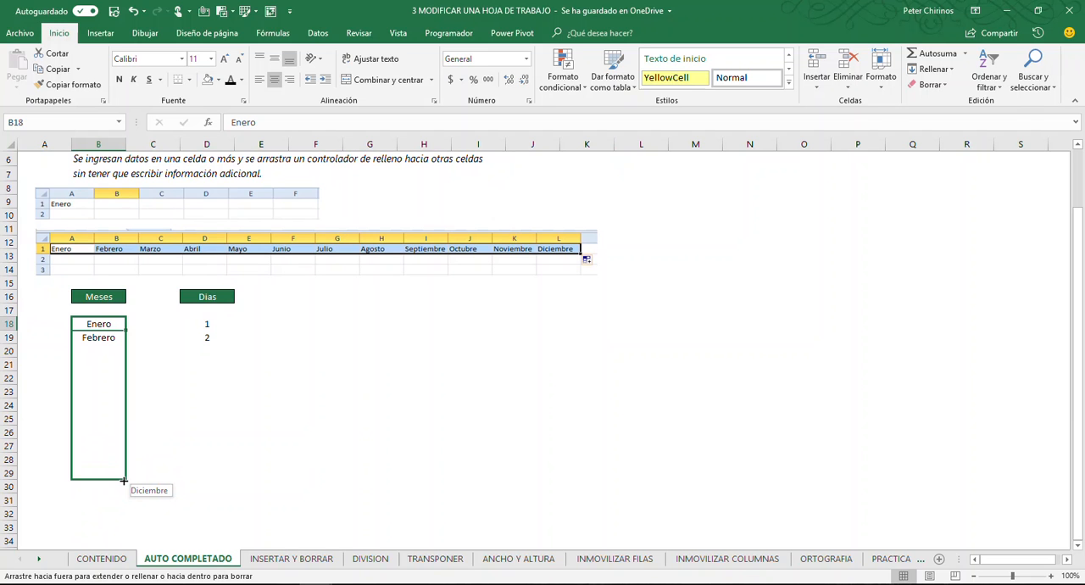
{"action": "mouse_move", "coordinate": [123, 480]}
{"action": "left_mouse_down"}
{"action": "mouse_move", "coordinate": [118, 408]}
{"action": "mouse_move", "coordinate": [120, 485]}
{"action": "left_mouse_up"}
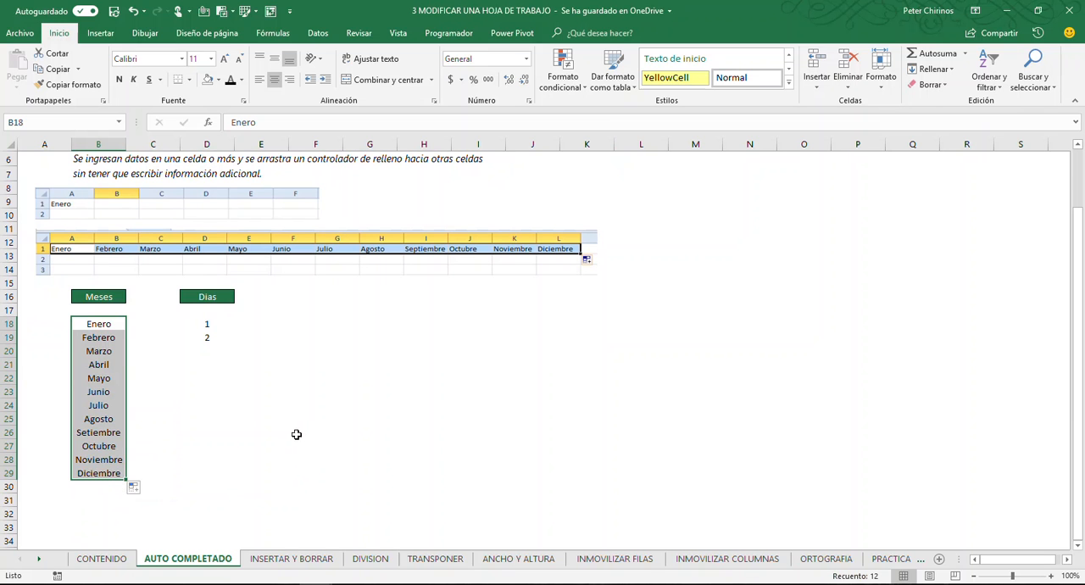
{"action": "left_click", "coordinate": [168, 408]}
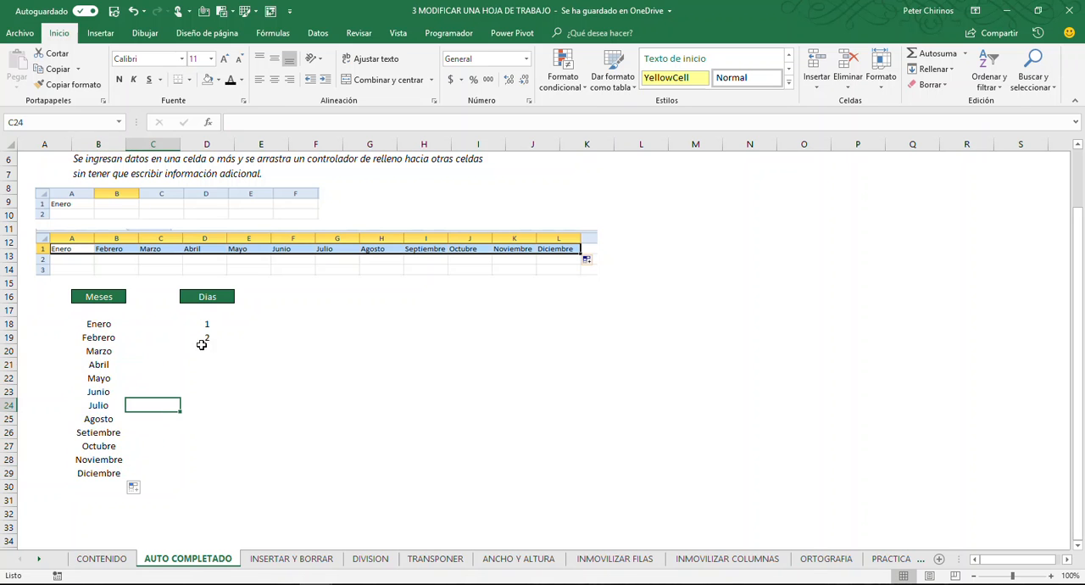
Extend the Días series from the values 1 and 2 in D18:D19 down to 12 in D29
{"action": "left_click_drag", "start_coordinate": [207, 324], "coordinate": [206, 337]}
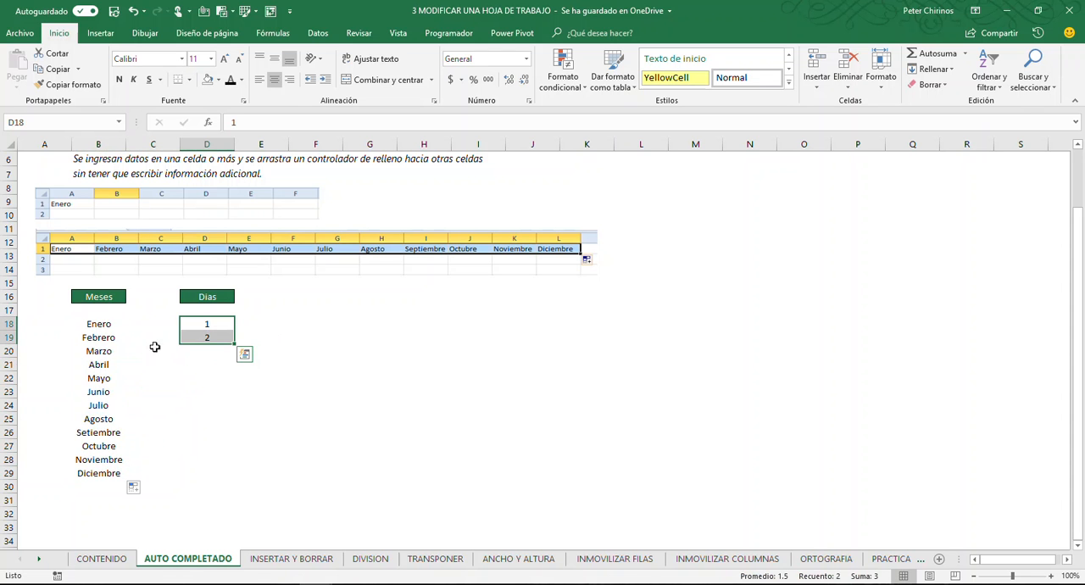
{"action": "left_click", "coordinate": [98, 324]}
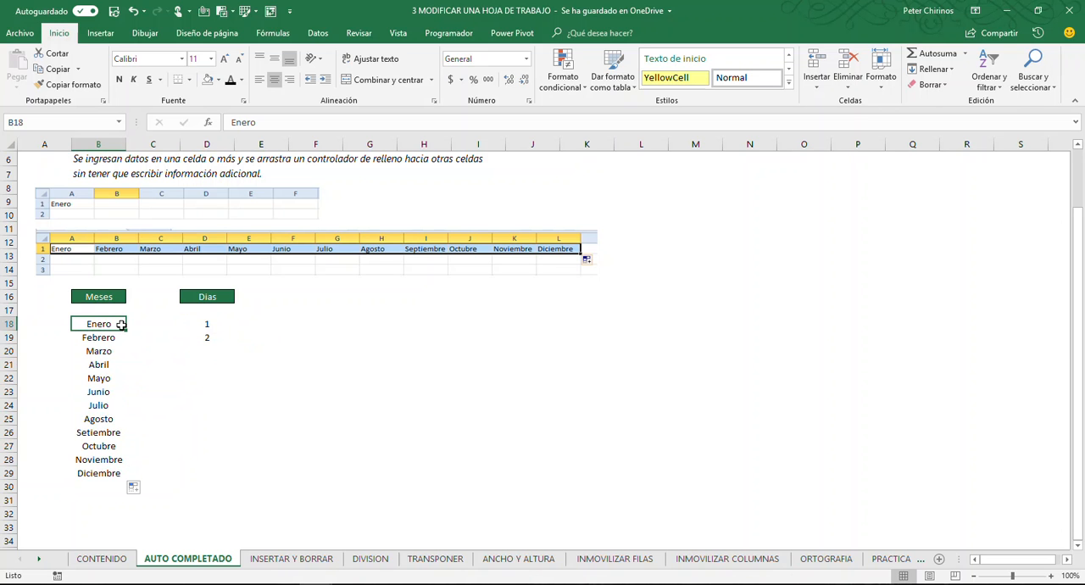
{"action": "left_click", "coordinate": [212, 337]}
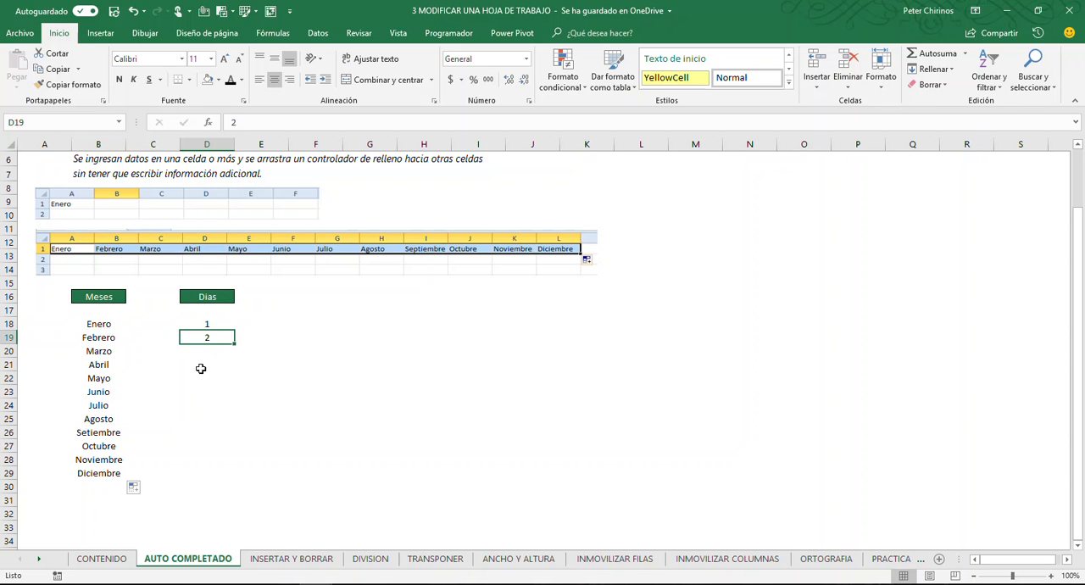
{"action": "left_click_drag", "start_coordinate": [216, 323], "coordinate": [212, 337]}
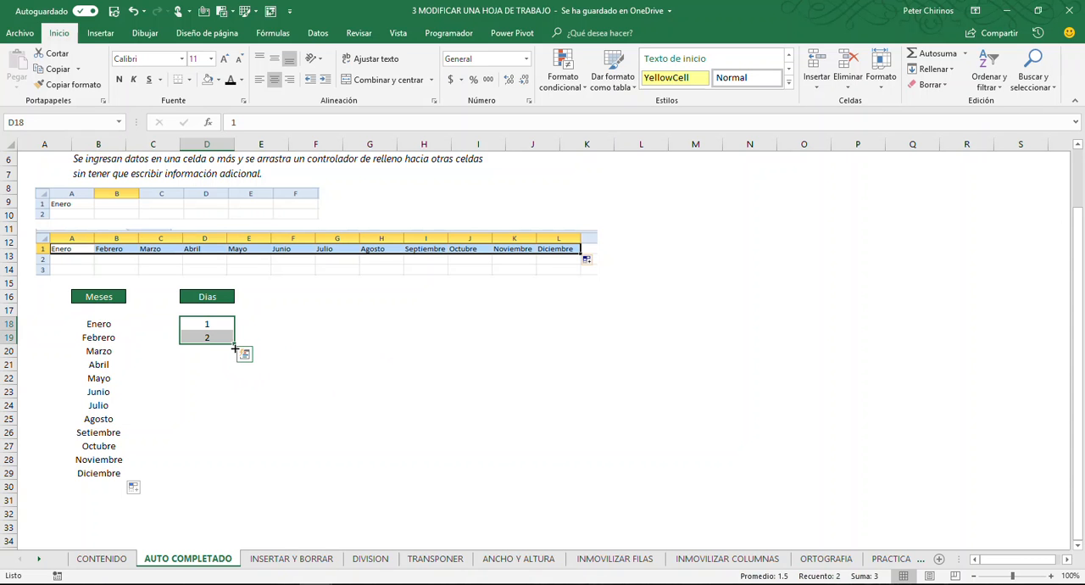
{"action": "left_click_drag", "start_coordinate": [234, 343], "coordinate": [223, 481]}
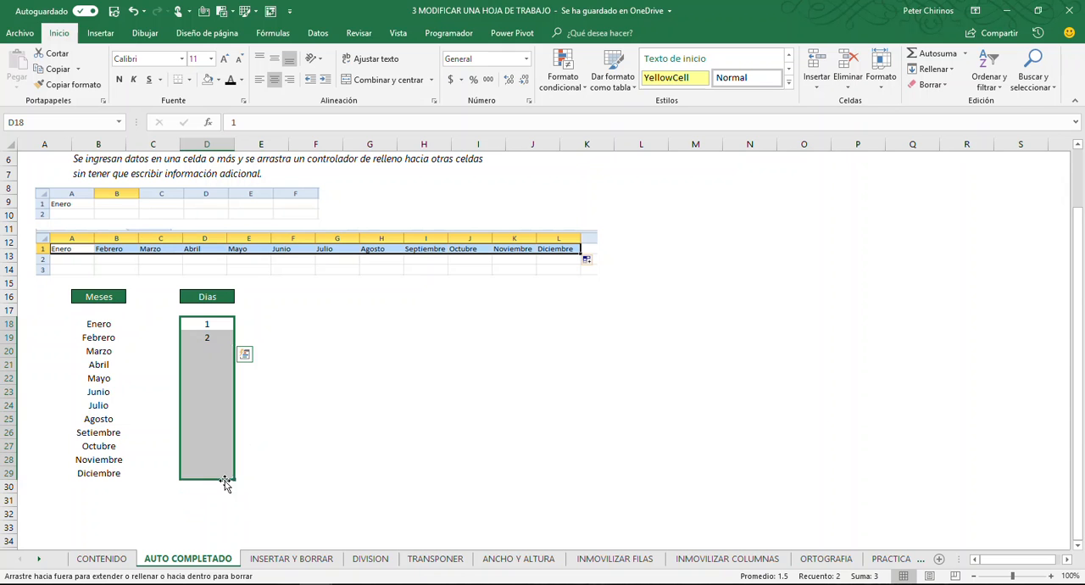
{"action": "left_click", "coordinate": [303, 441]}
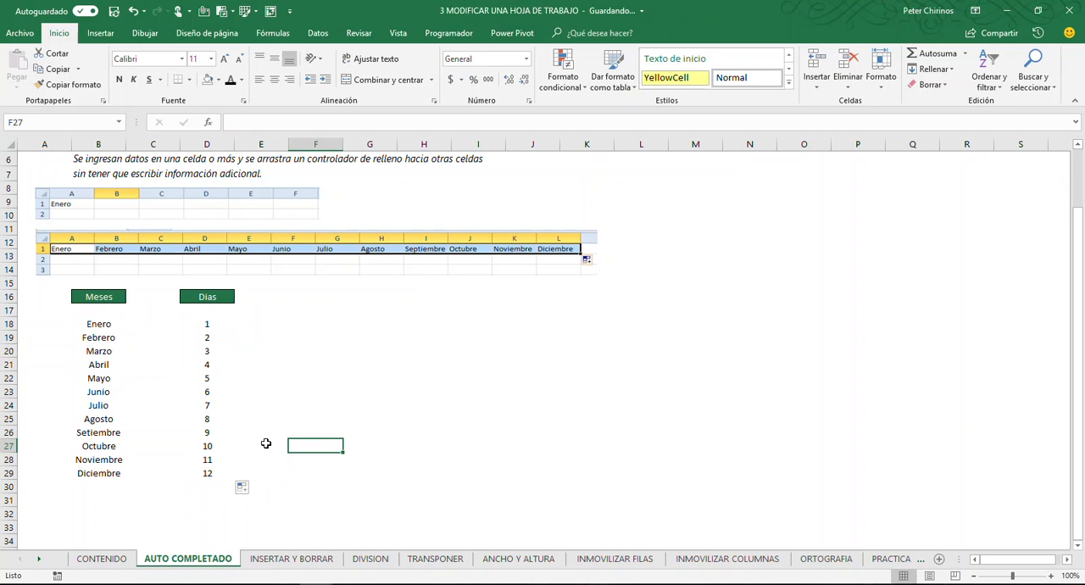
Enter 2 and 4 in E18:E19 and autofill the even-number series down to E29
{"action": "left_click", "coordinate": [282, 323]}
{"action": "type", "text": "2"}
{"action": "key", "text": "Return"}
{"action": "type", "text": "4"}
{"action": "key", "text": "Return"}
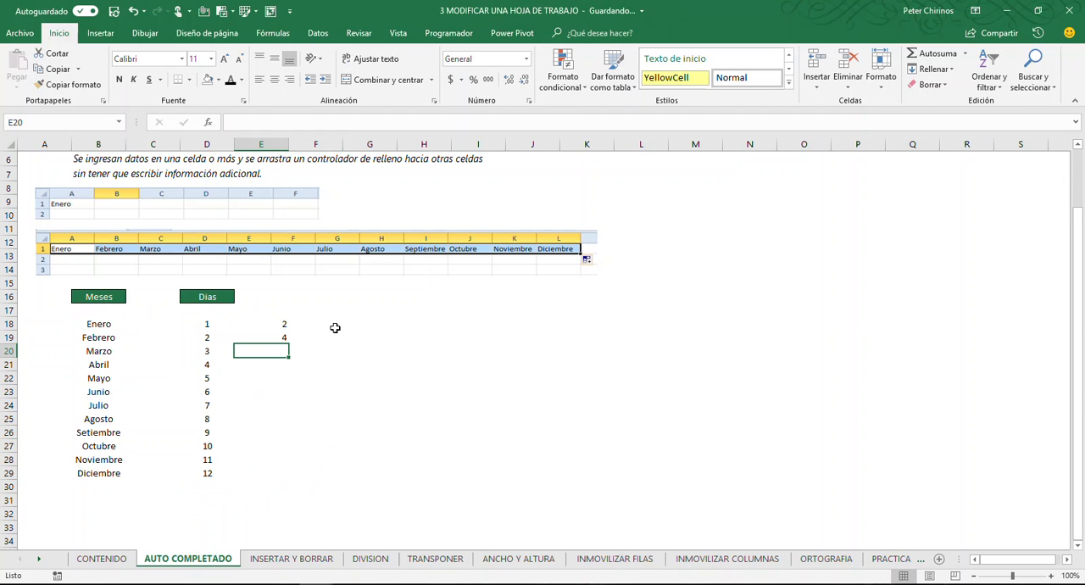
{"action": "left_click", "coordinate": [334, 327]}
{"action": "left_click", "coordinate": [360, 322]}
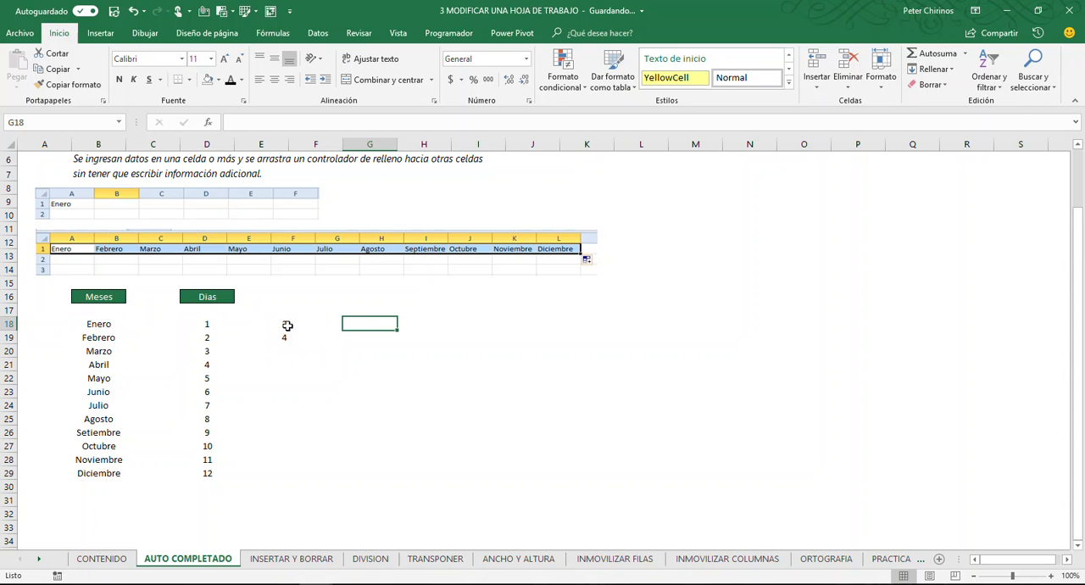
{"action": "left_click_drag", "start_coordinate": [271, 322], "coordinate": [271, 336]}
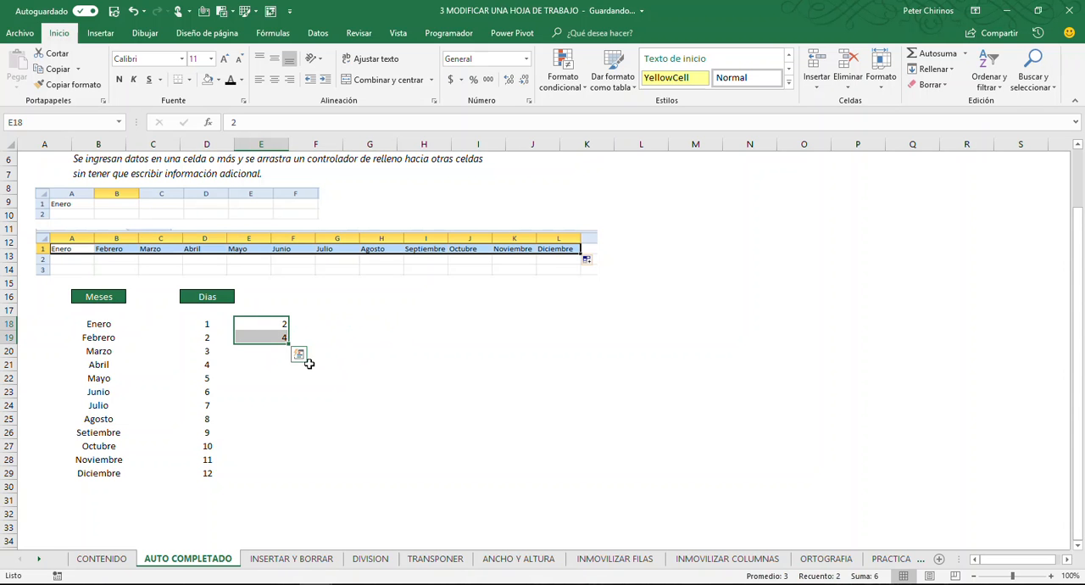
{"action": "left_click_drag", "start_coordinate": [288, 342], "coordinate": [289, 480]}
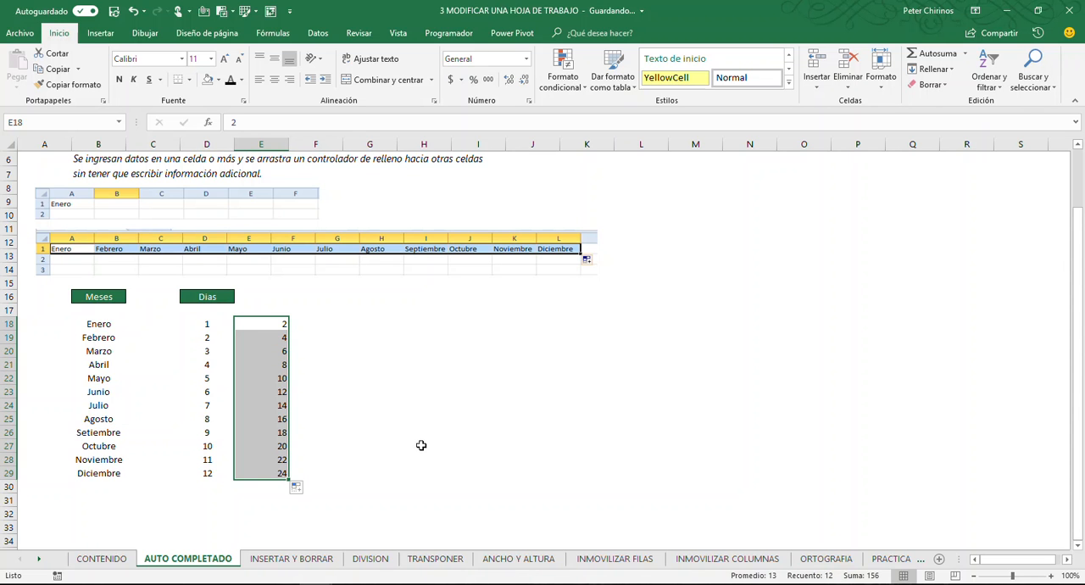
Enter 1 and 3 in F18:F19 and autofill the odd-number series down to F29
{"action": "left_click", "coordinate": [333, 322]}
{"action": "type", "text": "1"}
{"action": "key", "text": "Return"}
{"action": "type", "text": "3"}
{"action": "key", "text": "Return"}
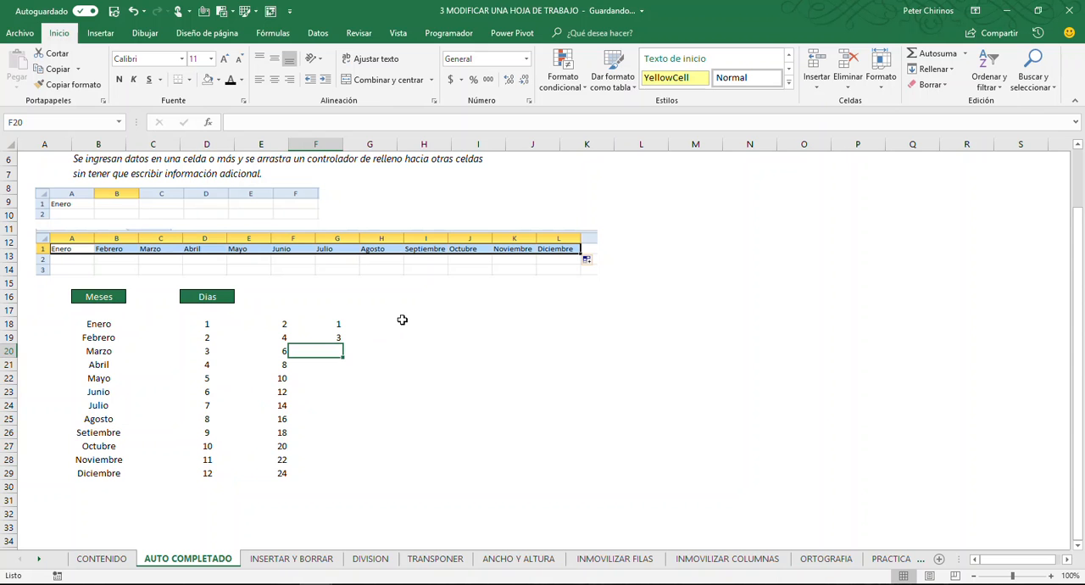
{"action": "left_click_drag", "start_coordinate": [336, 323], "coordinate": [344, 480]}
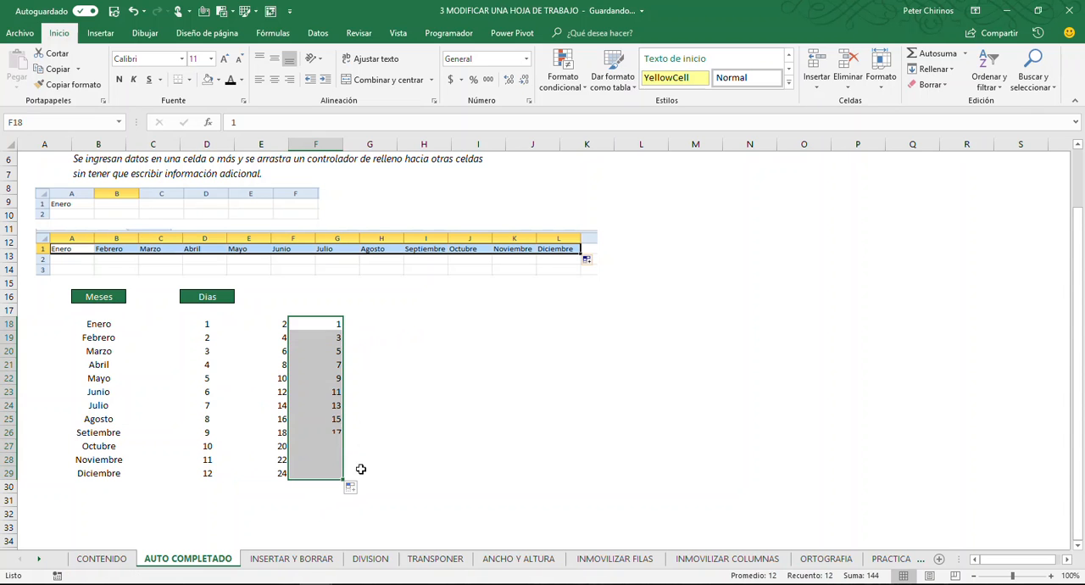
{"action": "left_click", "coordinate": [433, 394]}
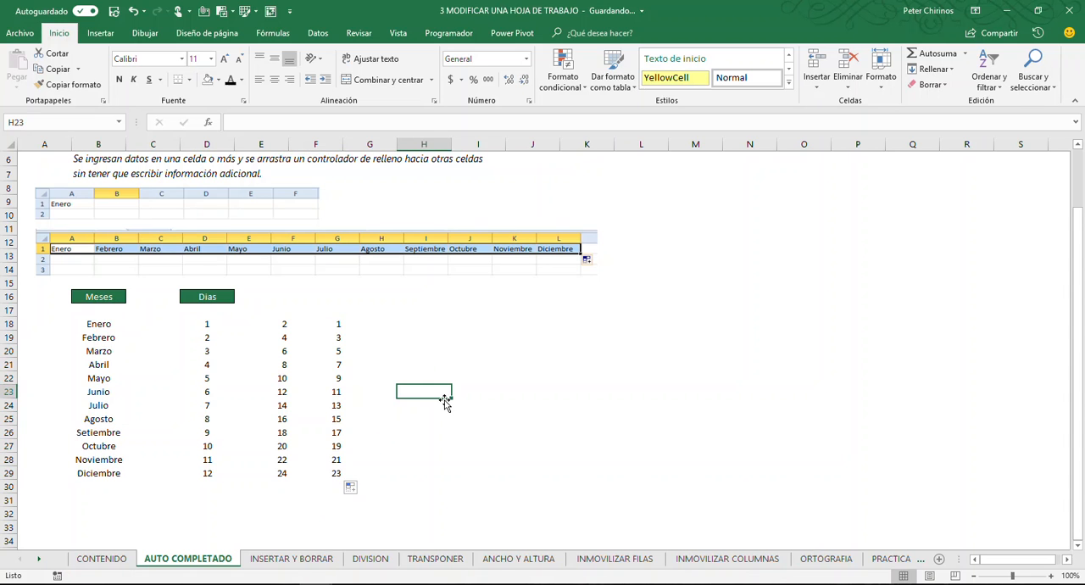
{"action": "left_click_drag", "start_coordinate": [329, 324], "coordinate": [282, 339]}
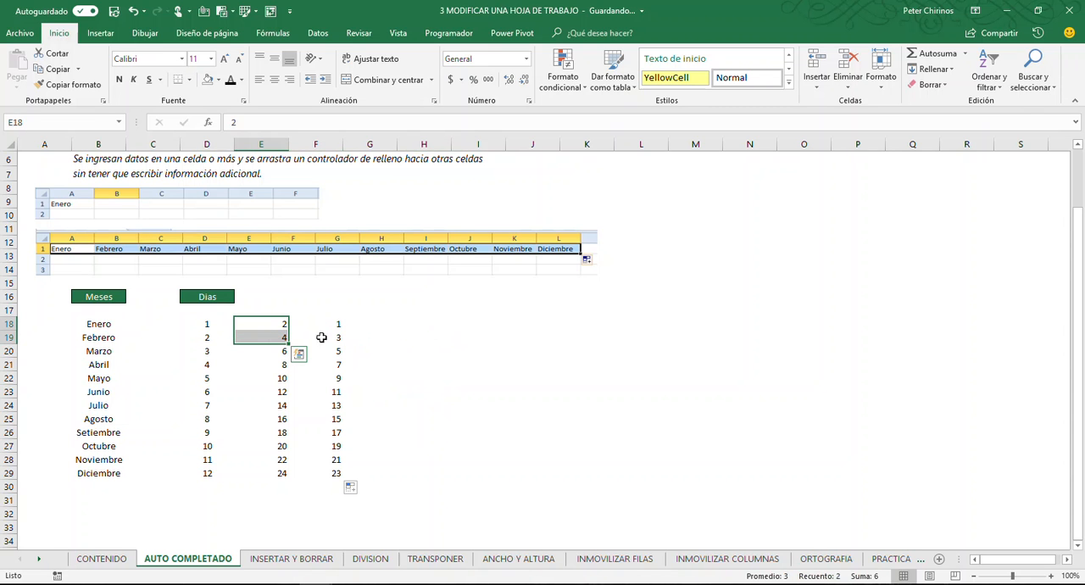
{"action": "left_click_drag", "start_coordinate": [211, 328], "coordinate": [211, 339]}
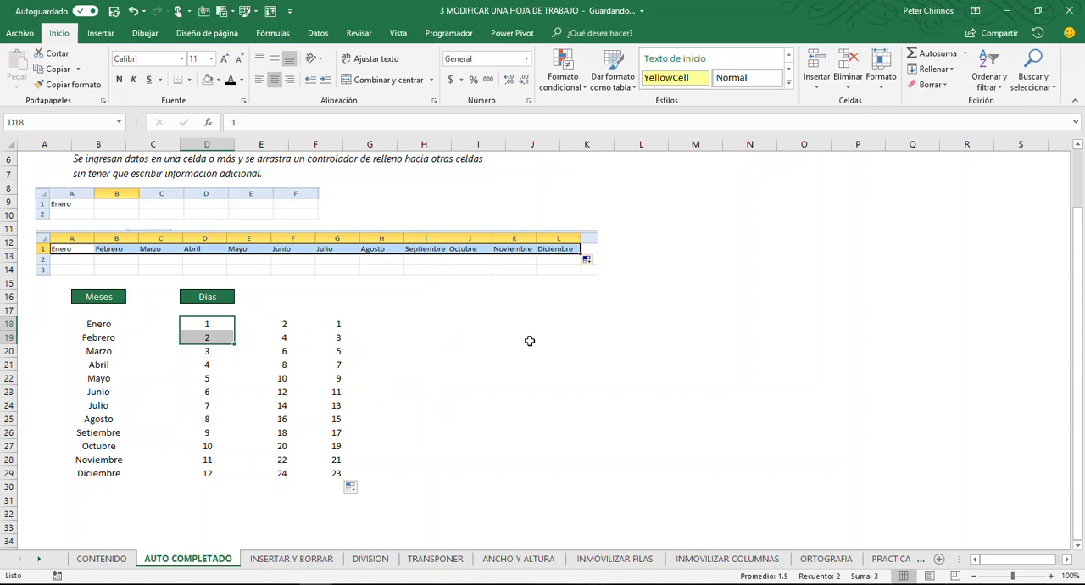
Enter the date 01/05/2018 in H18 and autofill consecutive days down to H29
{"action": "left_click", "coordinate": [425, 326]}
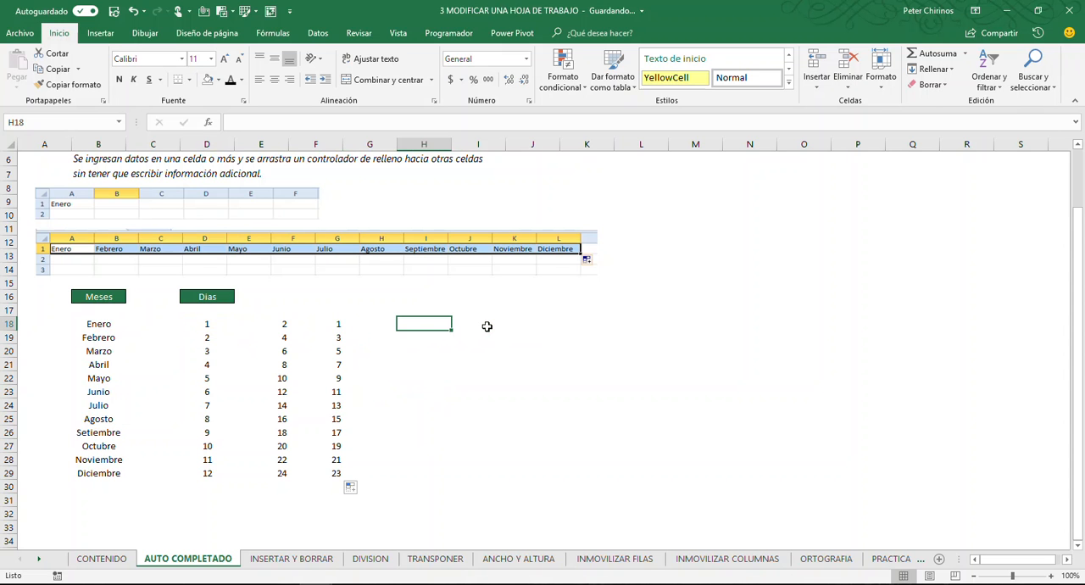
{"action": "type", "text": "01/05/2018"}
{"action": "key", "text": "Return"}
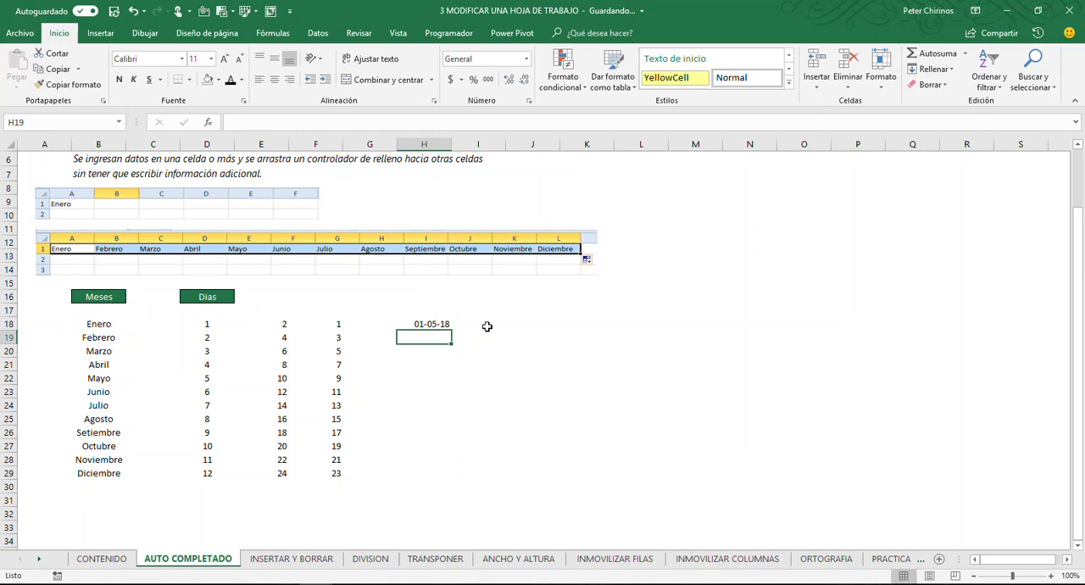
{"action": "left_click", "coordinate": [420, 324]}
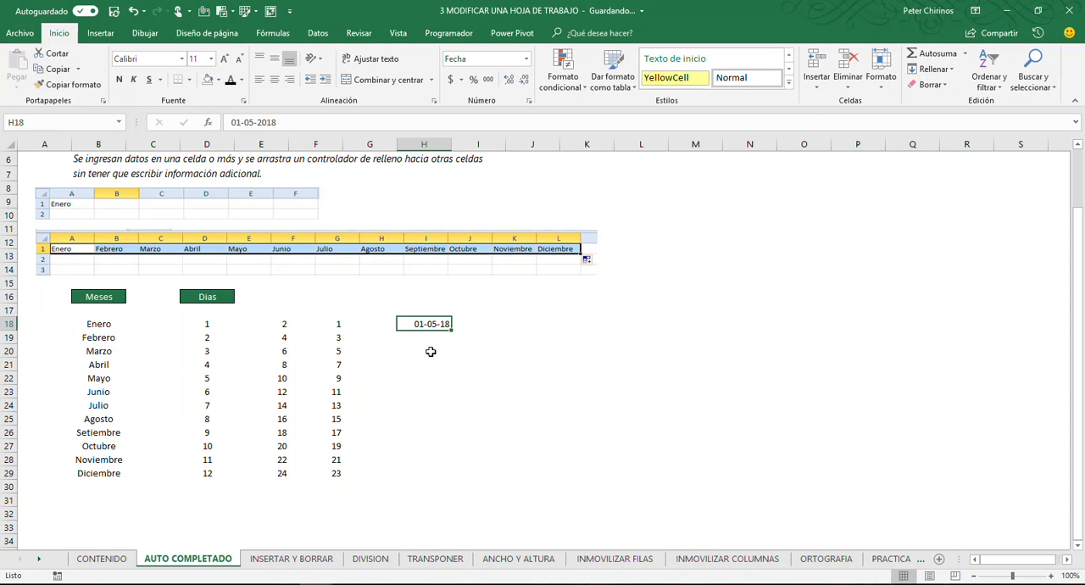
{"action": "left_click_drag", "start_coordinate": [453, 333], "coordinate": [455, 479]}
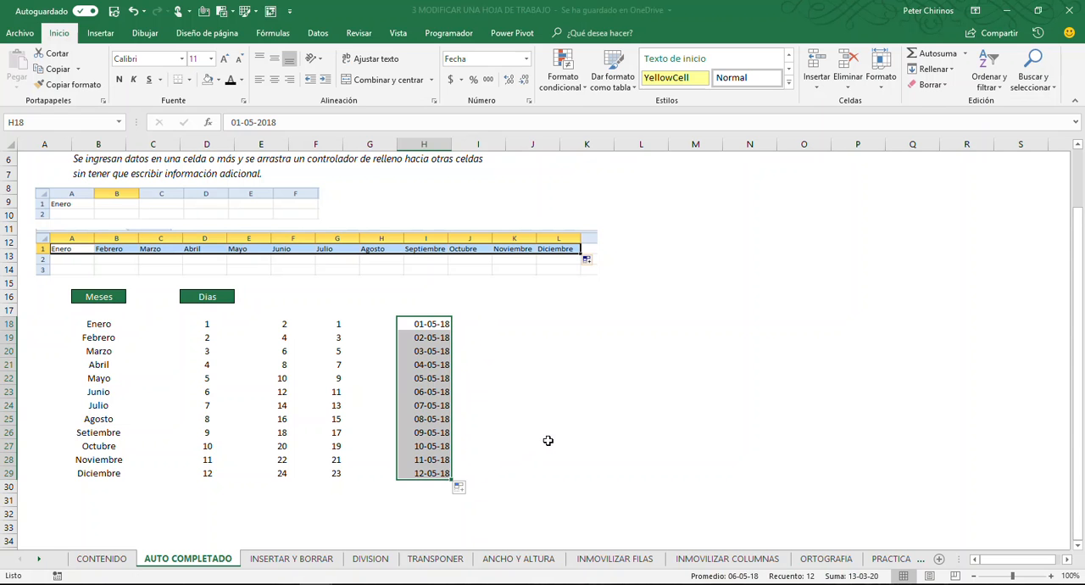
{"action": "left_click", "coordinate": [548, 441]}
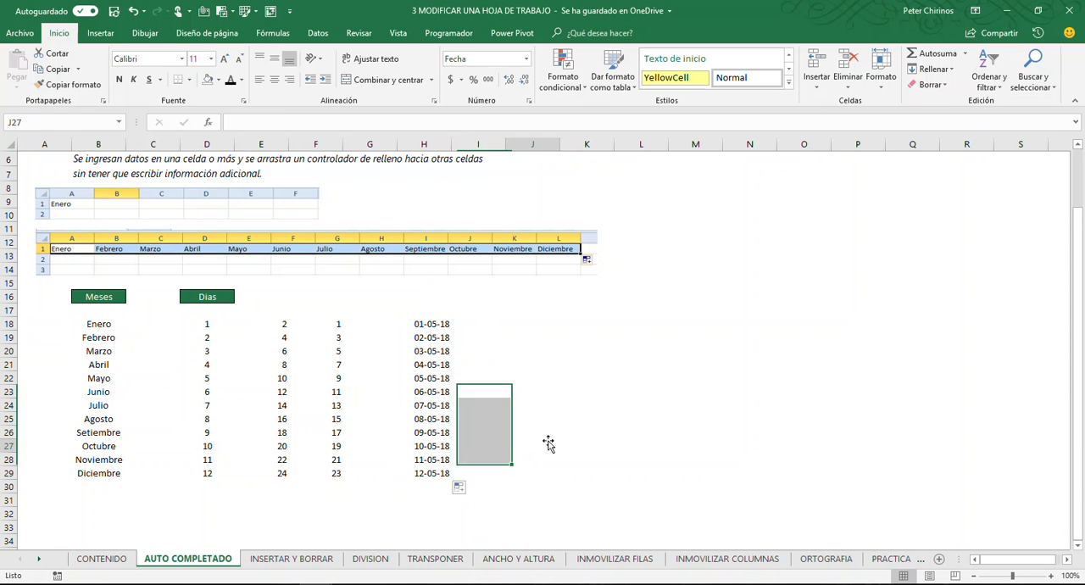
Enter the dates 01/05/2018 and 03/05/2018 in I18:I19 and autofill every second day down to I29
{"action": "left_click", "coordinate": [491, 323]}
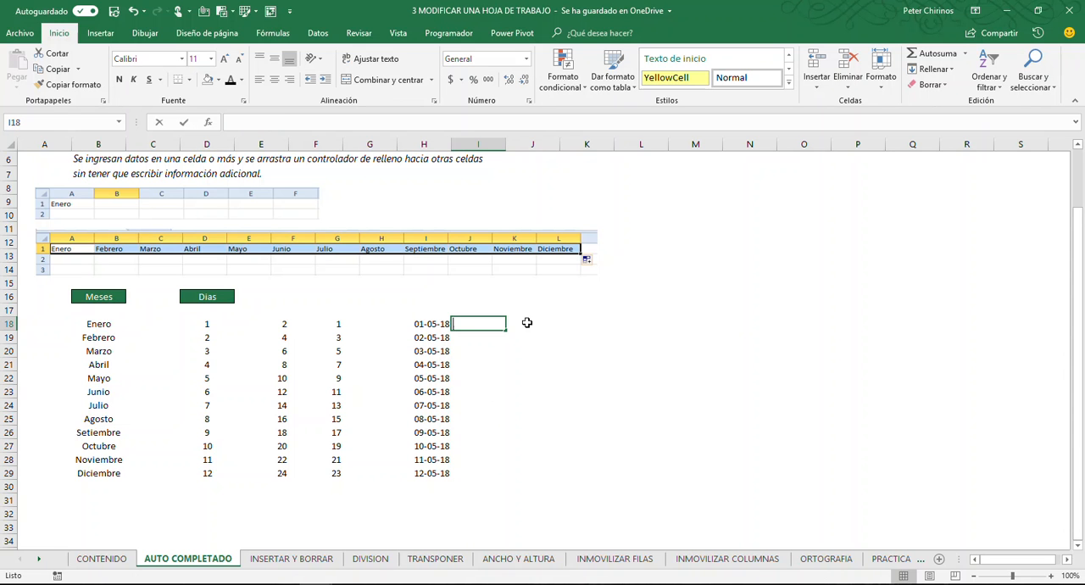
{"action": "type", "text": "01/05/2018"}
{"action": "key", "text": "Return"}
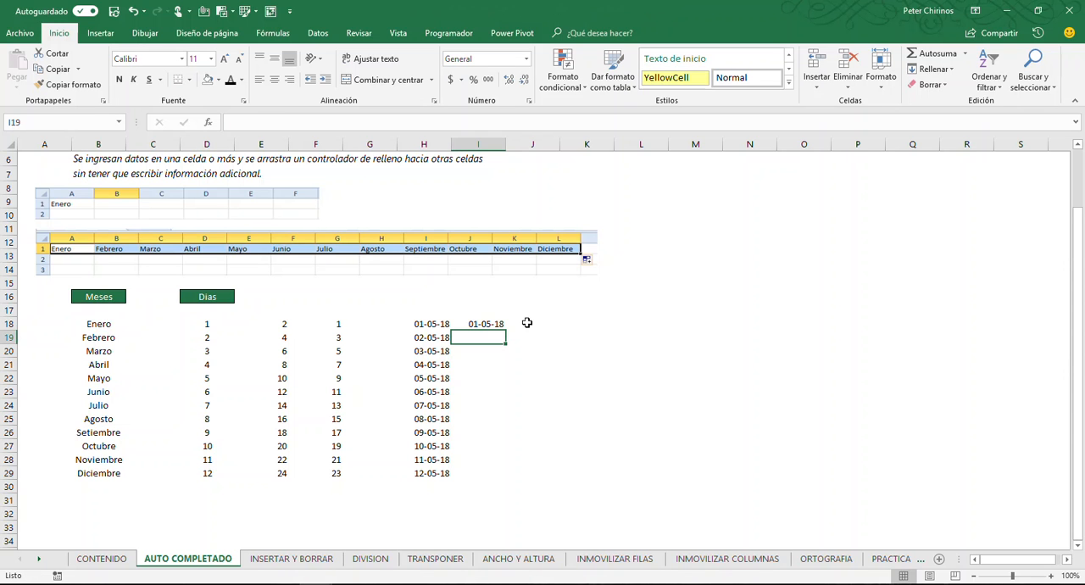
{"action": "left_click", "coordinate": [499, 323]}
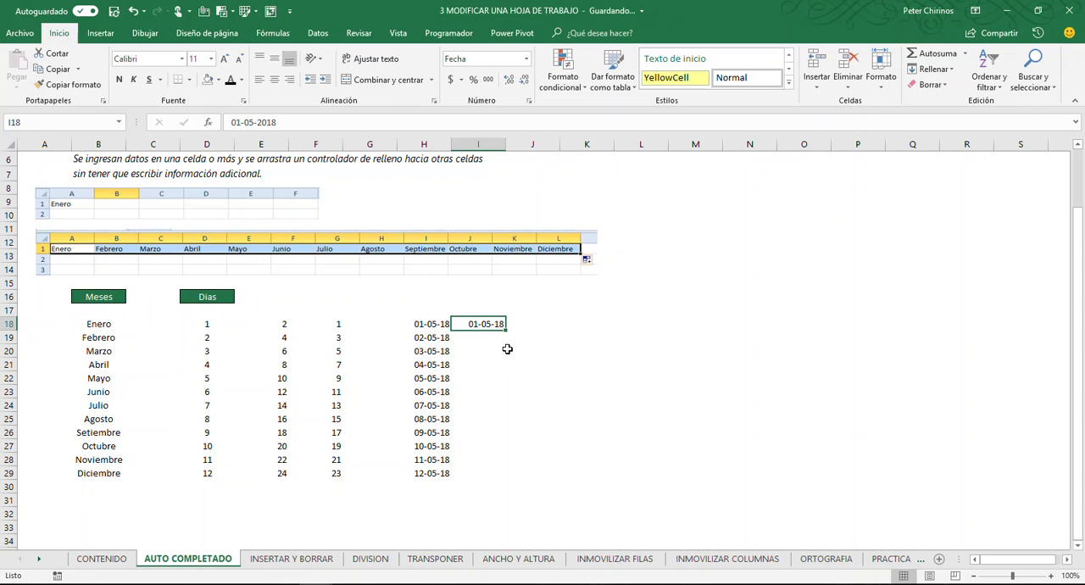
{"action": "left_click", "coordinate": [488, 343]}
{"action": "type", "text": "03/"}
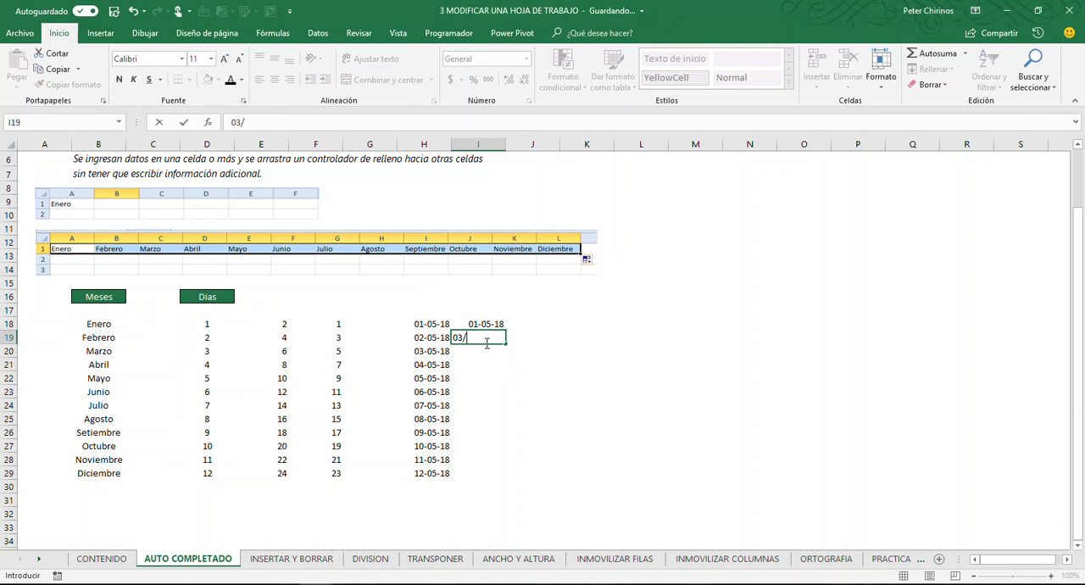
{"action": "type", "text": "05/2018"}
{"action": "key", "text": "Return"}
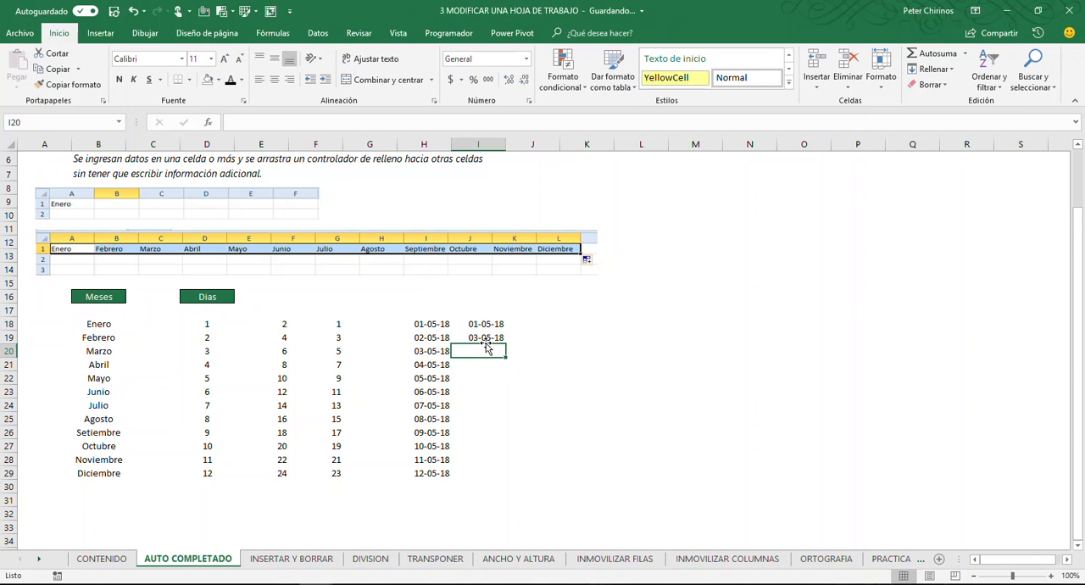
{"action": "left_click_drag", "start_coordinate": [469, 324], "coordinate": [505, 478]}
{"action": "left_click", "coordinate": [571, 351]}
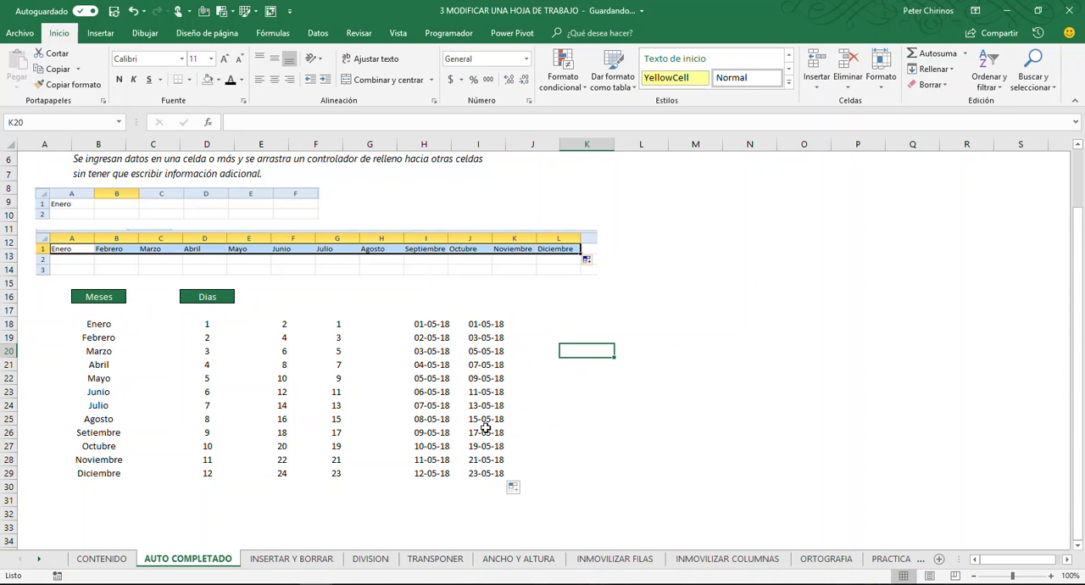
Extend the daily date series in column H from H29 down to 31-05-18 in H48
{"action": "scroll", "coordinate": [560, 413], "scroll_direction": "down", "scroll_amount": 2}
{"action": "left_click", "coordinate": [431, 391]}
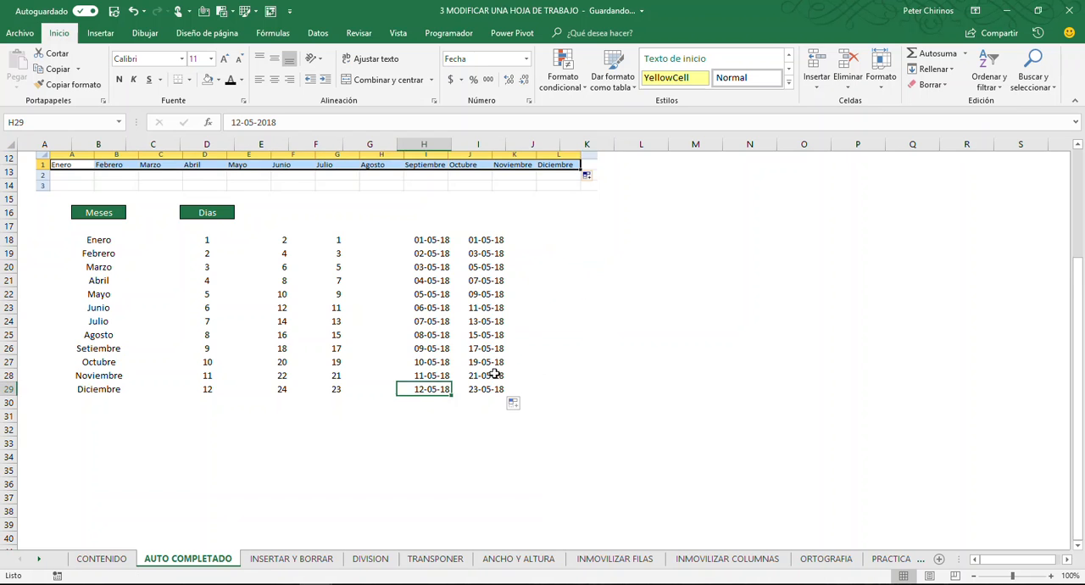
{"action": "scroll", "coordinate": [457, 367], "scroll_direction": "down", "scroll_amount": 2}
{"action": "left_click_drag", "start_coordinate": [451, 314], "coordinate": [457, 505]}
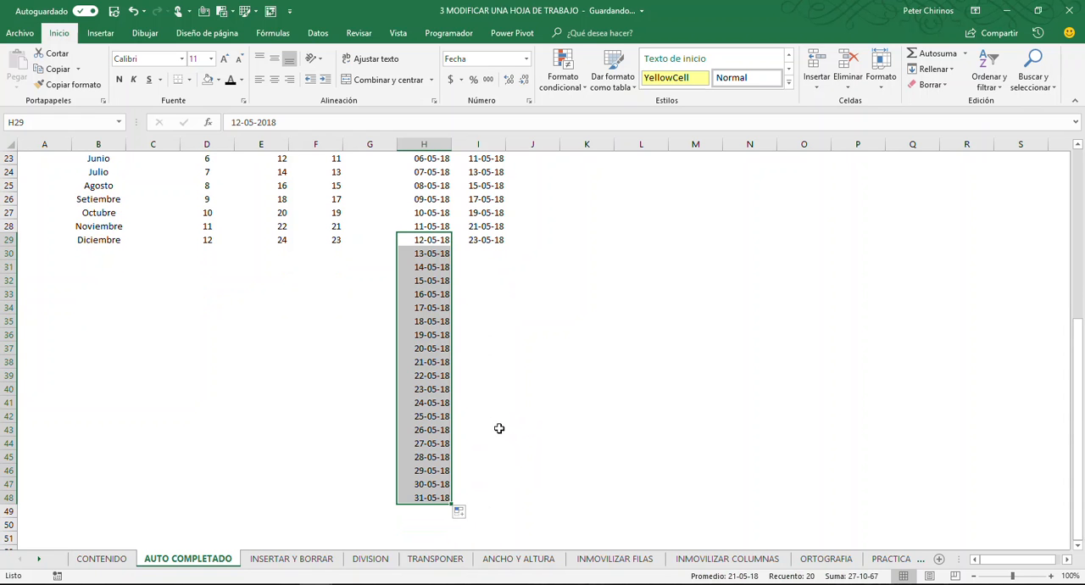
Extend the daily date series in column H from H48 down to 05-06-18 in H53
{"action": "scroll", "coordinate": [421, 434], "scroll_direction": "down", "scroll_amount": 2}
{"action": "left_click_drag", "start_coordinate": [448, 425], "coordinate": [453, 488]}
{"action": "left_click", "coordinate": [522, 430]}
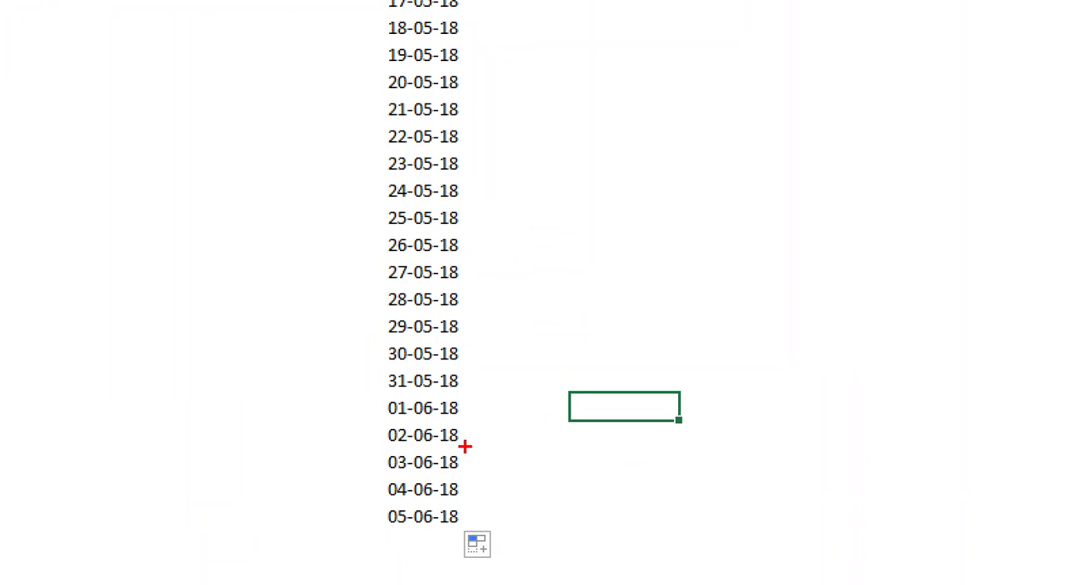
{"action": "left_click_drag", "start_coordinate": [371, 366], "coordinate": [504, 421]}
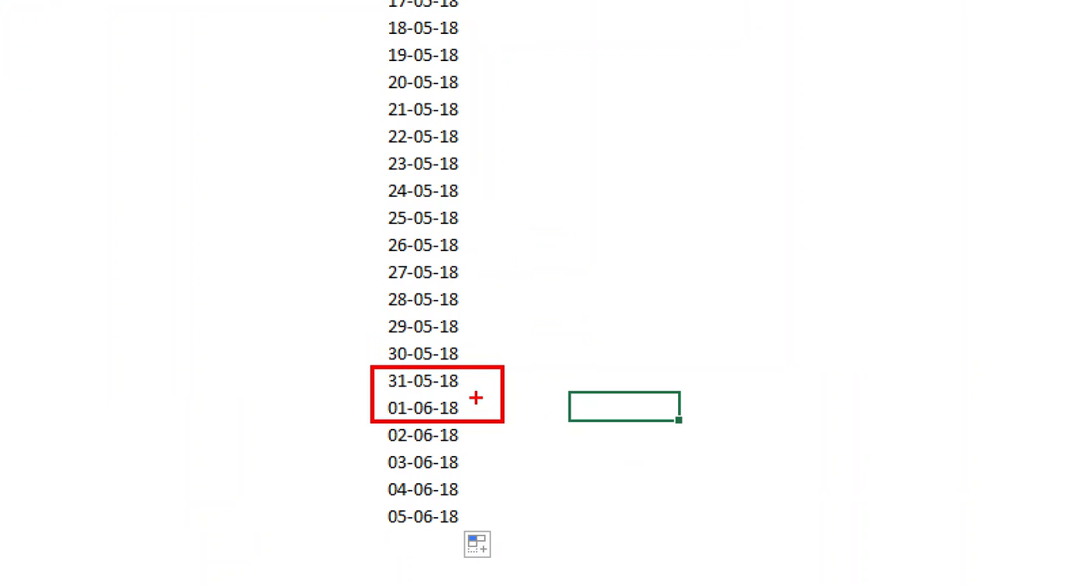
{"action": "left_click_drag", "start_coordinate": [478, 383], "coordinate": [551, 313]}
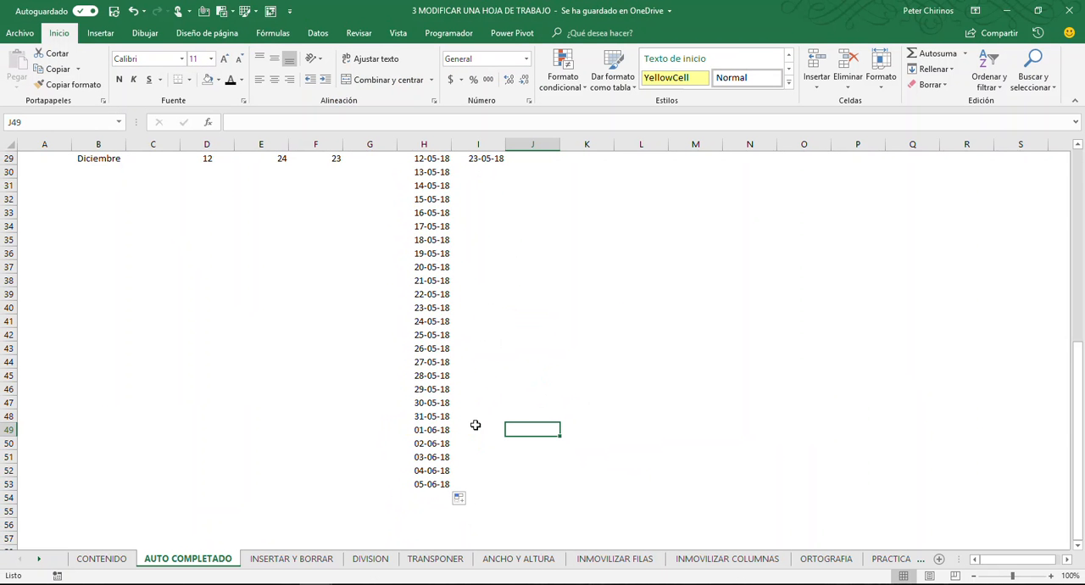
Switch to the INSERTAR Y BORRAR sheet
{"action": "scroll", "coordinate": [523, 393], "scroll_direction": "up", "scroll_amount": 9}
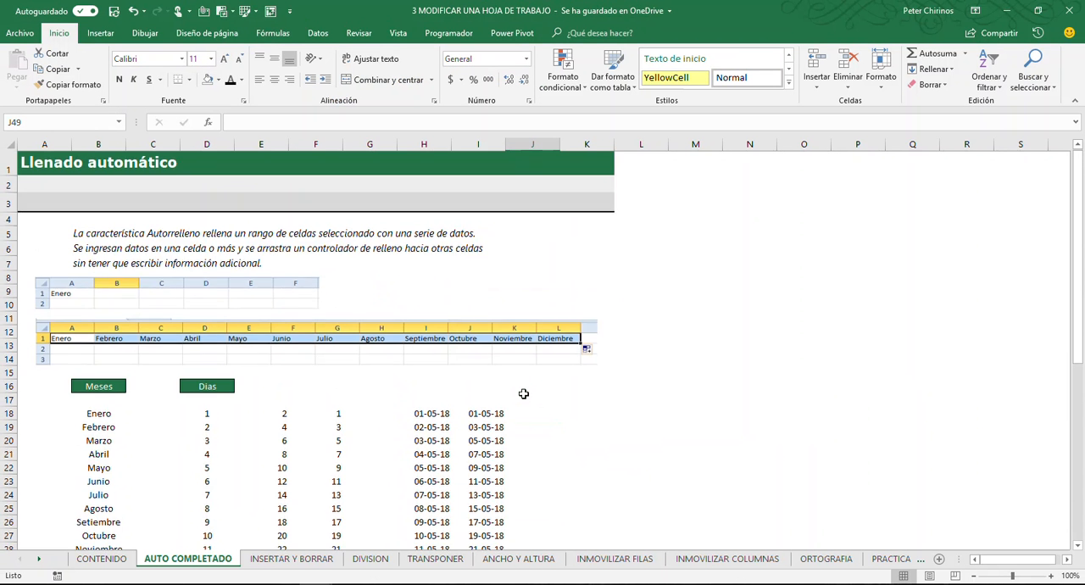
{"action": "scroll", "coordinate": [523, 393], "scroll_direction": "down", "scroll_amount": 2}
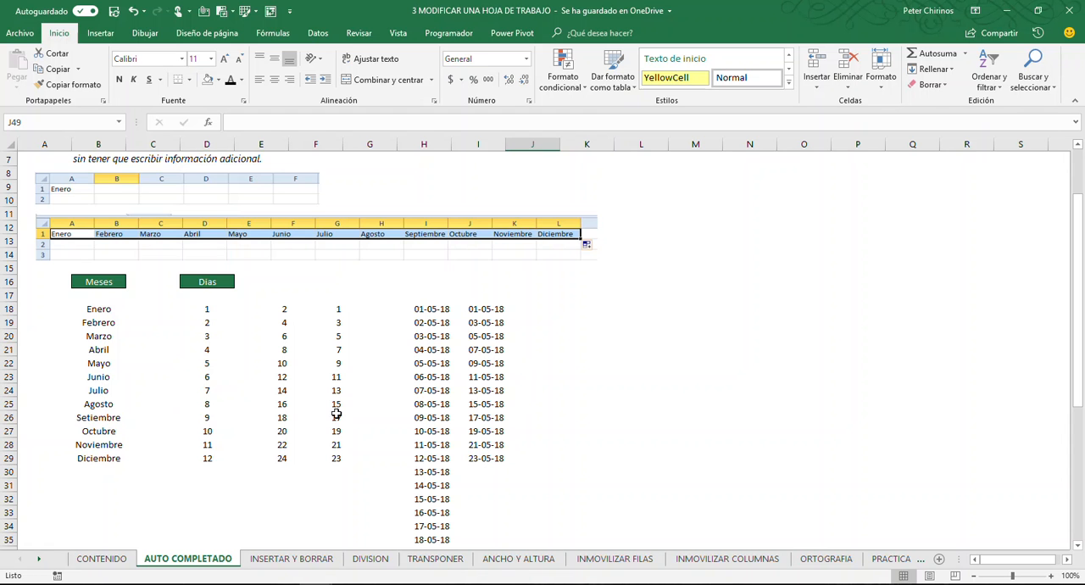
{"action": "scroll", "coordinate": [486, 429], "scroll_direction": "down", "scroll_amount": 4}
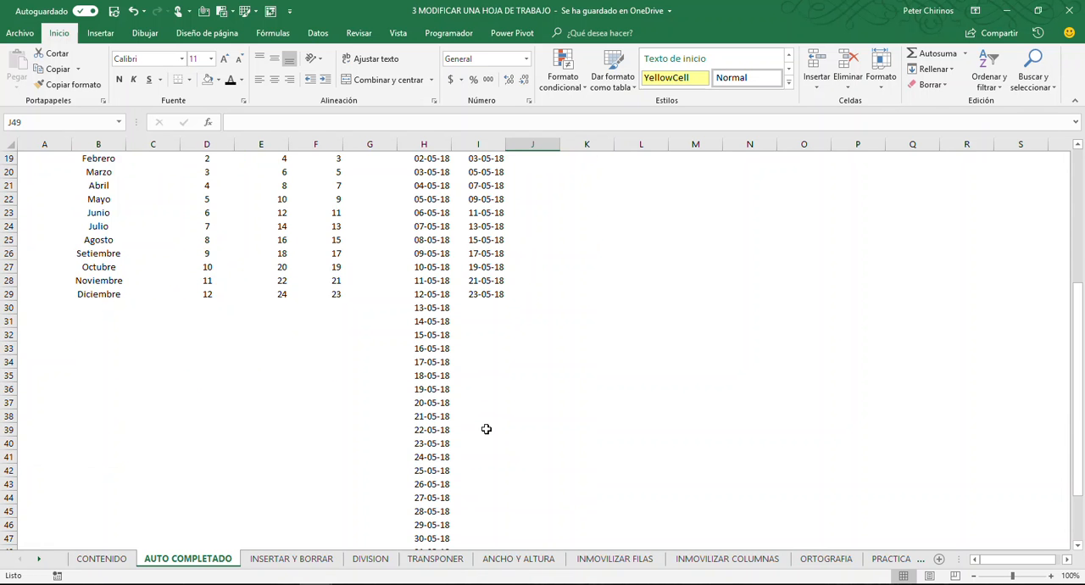
{"action": "scroll", "coordinate": [485, 429], "scroll_direction": "up", "scroll_amount": 4}
{"action": "left_click", "coordinate": [292, 563]}
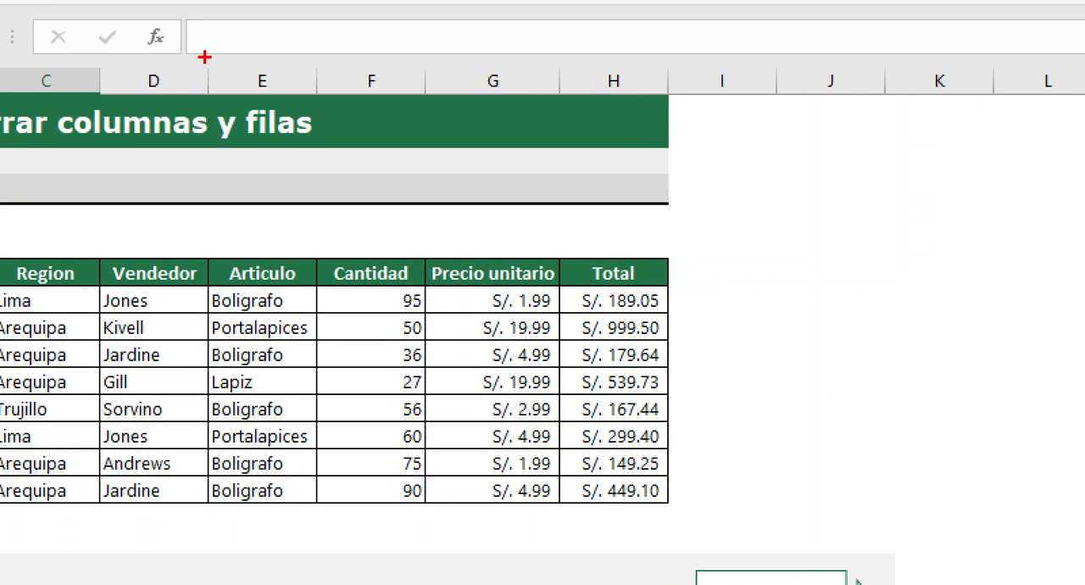
{"action": "mouse_move", "coordinate": [204, 56]}
{"action": "left_mouse_down"}
{"action": "mouse_move", "coordinate": [380, 106]}
{"action": "mouse_move", "coordinate": [430, 108]}
{"action": "left_mouse_up"}
{"action": "left_click_drag", "start_coordinate": [318, 107], "coordinate": [318, 205]}
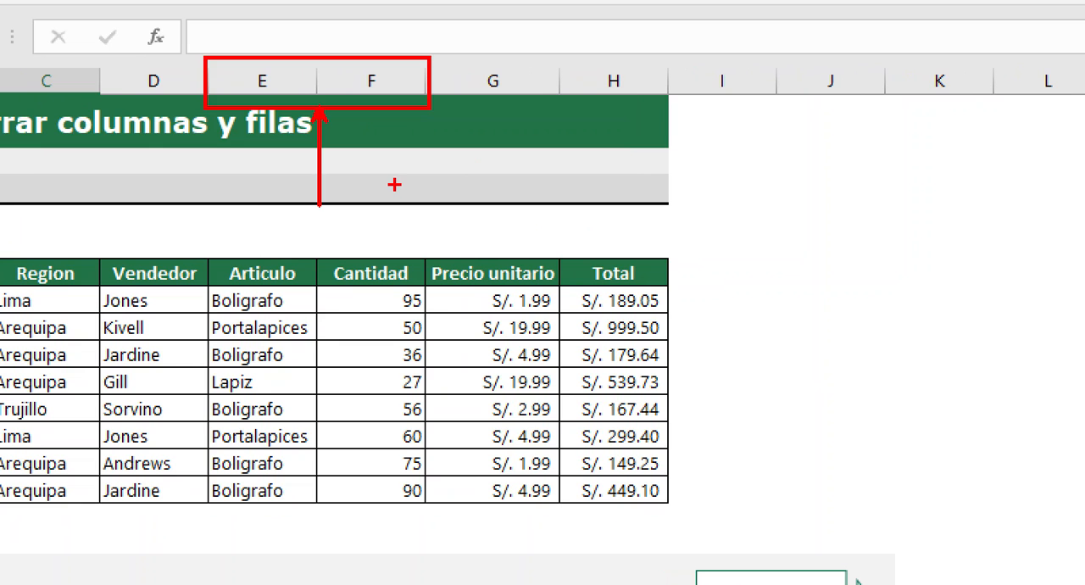
{"action": "key", "text": "e"}
{"action": "mouse_move", "coordinate": [349, 59]}
{"action": "left_mouse_down"}
{"action": "mouse_move", "coordinate": [393, 97]}
{"action": "mouse_move", "coordinate": [421, 188]}
{"action": "left_mouse_up"}
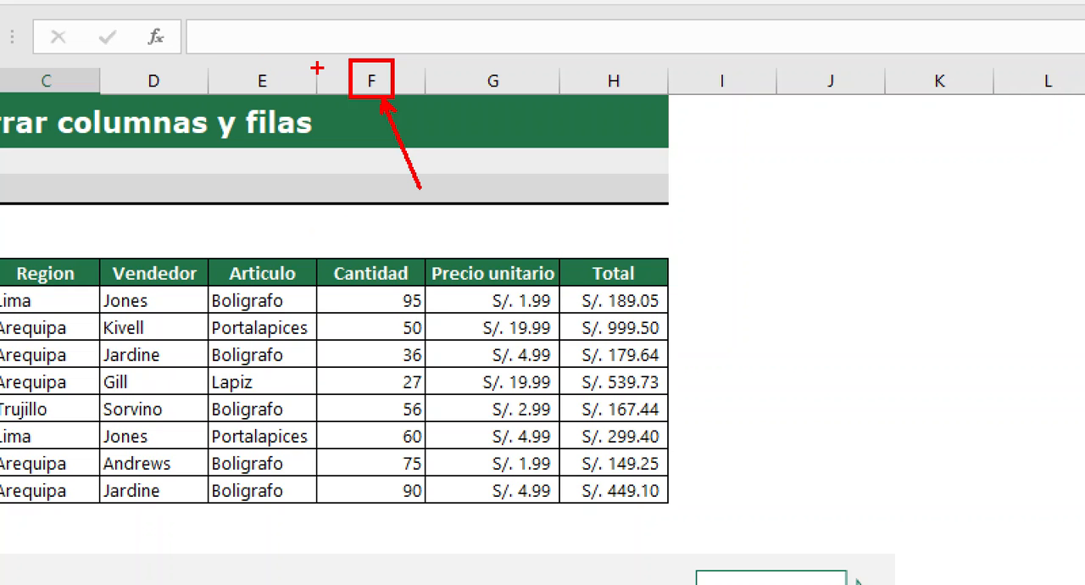
{"action": "left_click_drag", "start_coordinate": [317, 68], "coordinate": [318, 15]}
{"action": "key", "text": "Escape"}
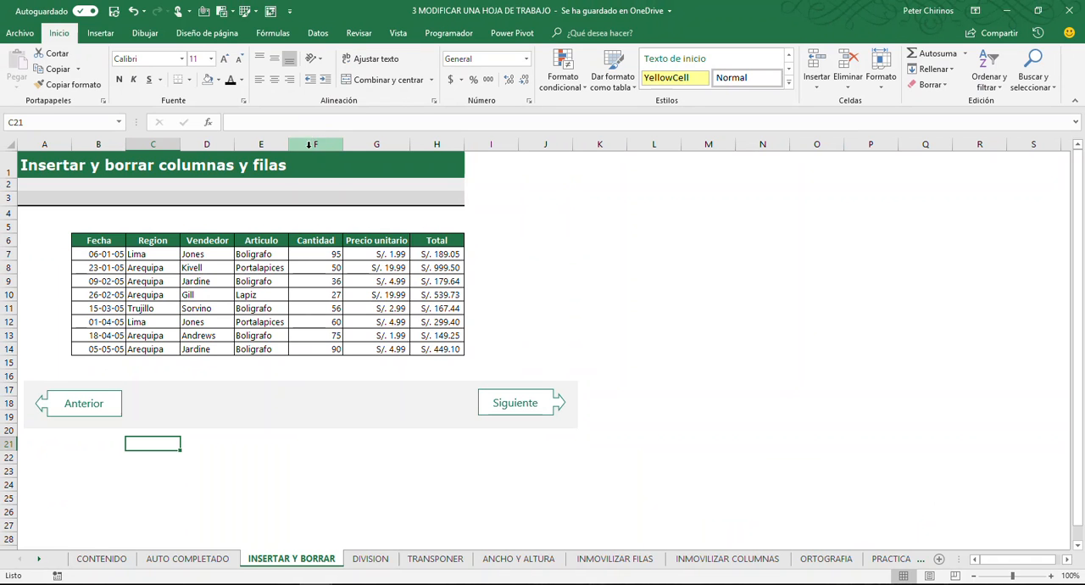
Select the entire Cantidad column F from its header, and again starting from cell F3
{"action": "left_click", "coordinate": [317, 143]}
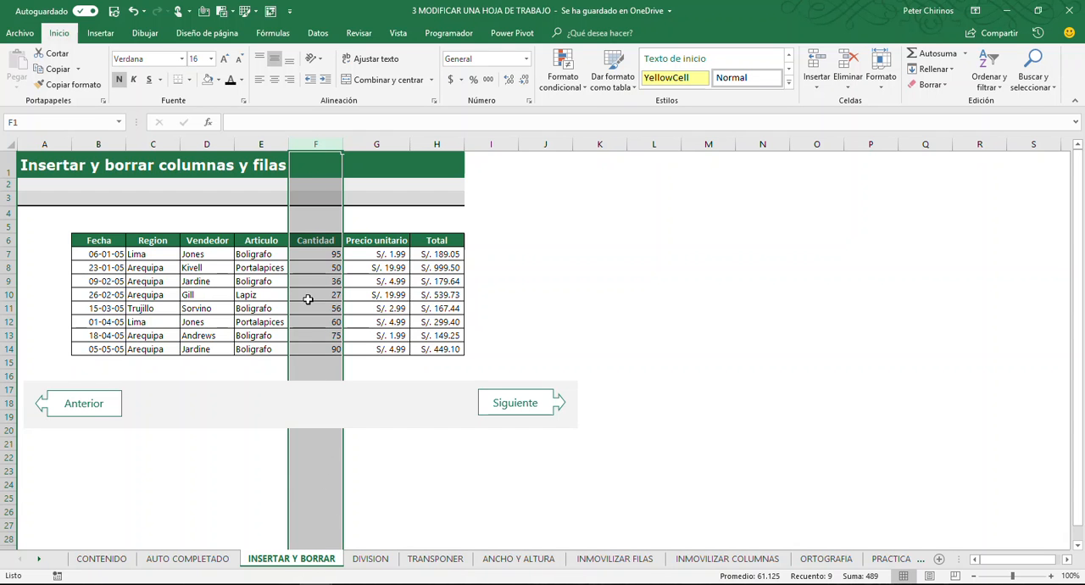
{"action": "left_click", "coordinate": [318, 196]}
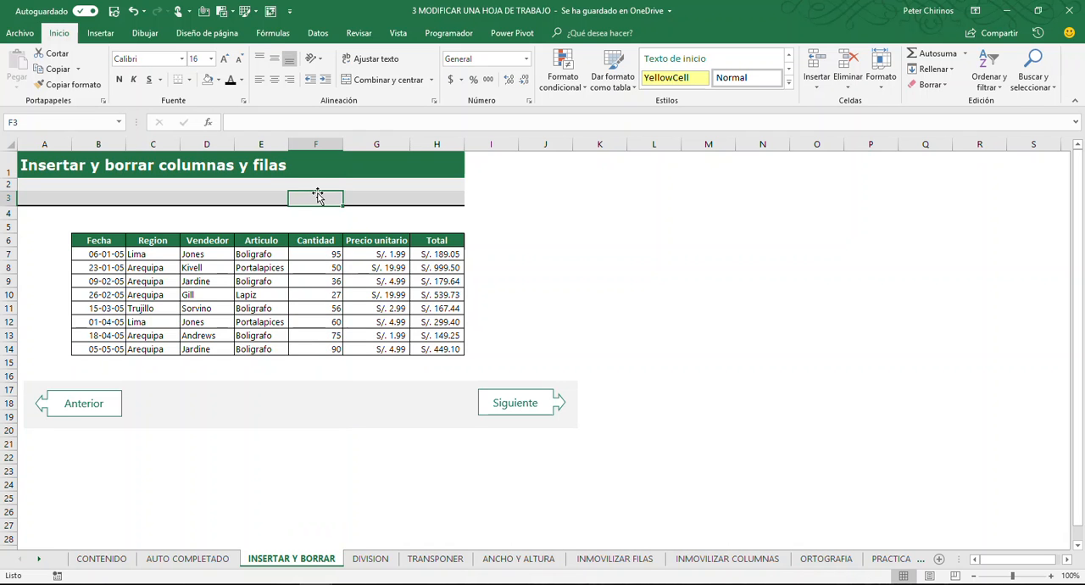
{"action": "key", "text": "ctrl+space"}
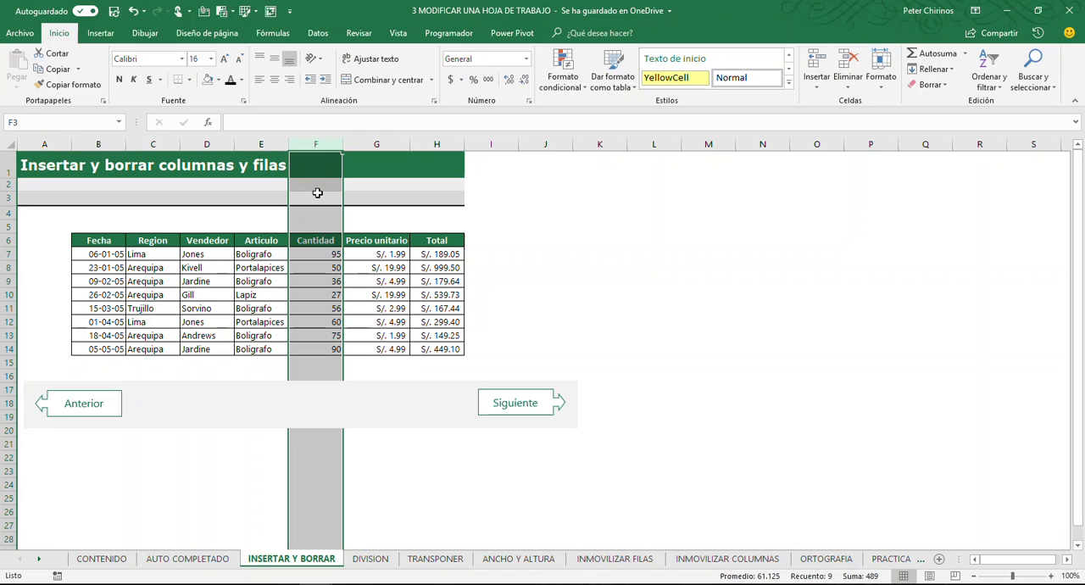
{"action": "left_click", "coordinate": [317, 195]}
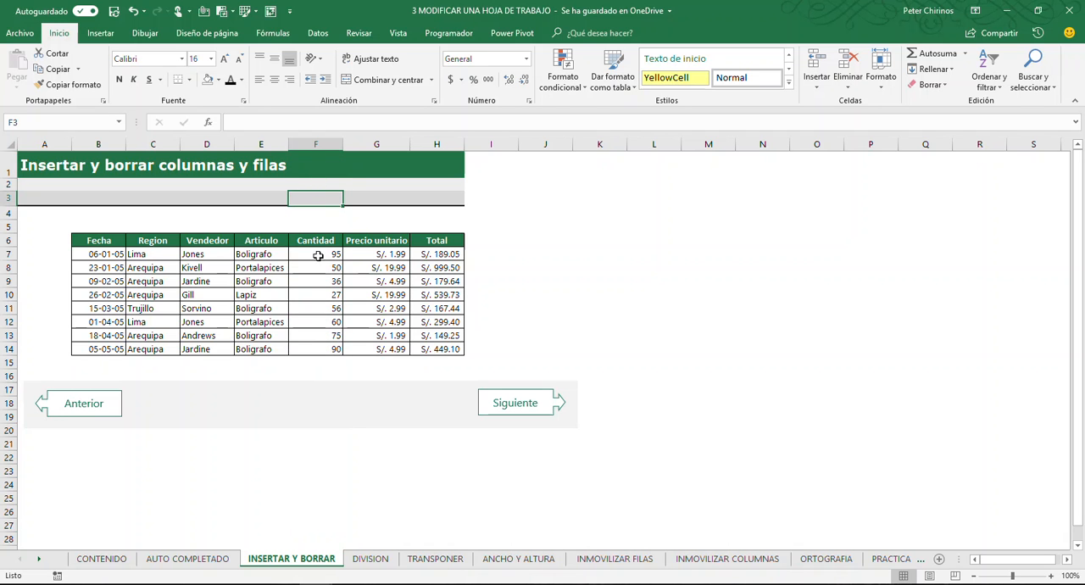
{"action": "left_click", "coordinate": [316, 380]}
{"action": "left_click", "coordinate": [316, 451]}
{"action": "left_click", "coordinate": [314, 349]}
{"action": "left_click", "coordinate": [313, 334]}
{"action": "left_click", "coordinate": [315, 308]}
{"action": "left_click", "coordinate": [316, 294]}
{"action": "left_click", "coordinate": [318, 281]}
{"action": "left_click", "coordinate": [318, 224]}
{"action": "left_click", "coordinate": [318, 199]}
{"action": "left_click", "coordinate": [316, 185]}
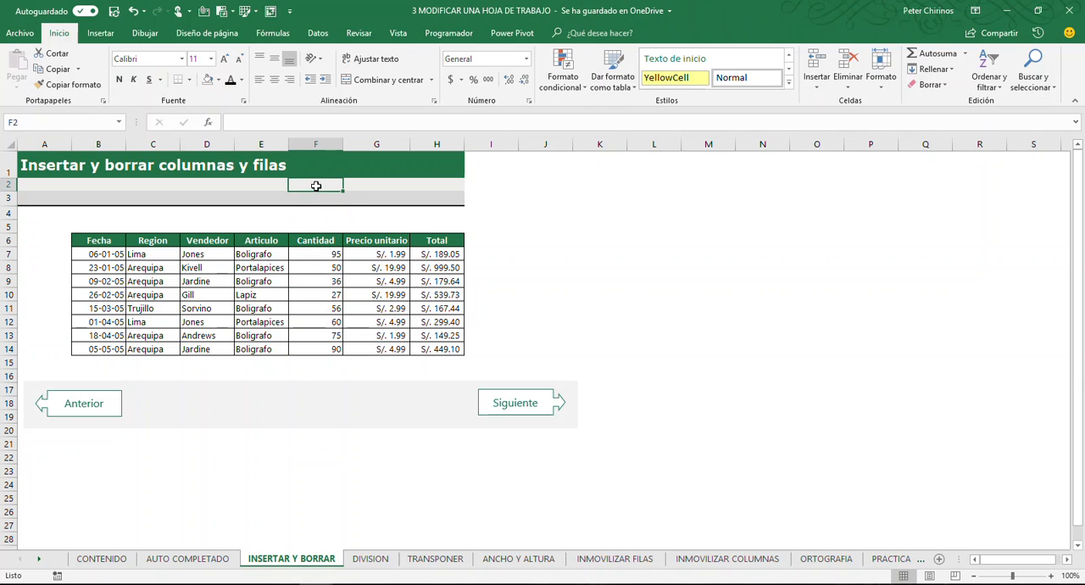
Select the entire column F starting from cell F4, and once more from its column header
{"action": "left_click", "coordinate": [316, 214]}
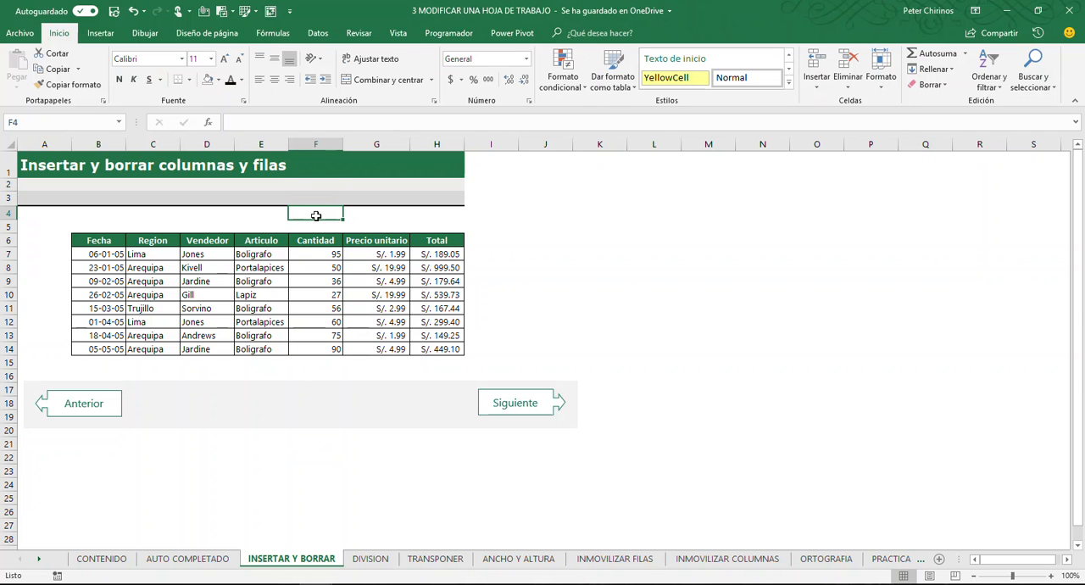
{"action": "key", "text": "ctrl+space"}
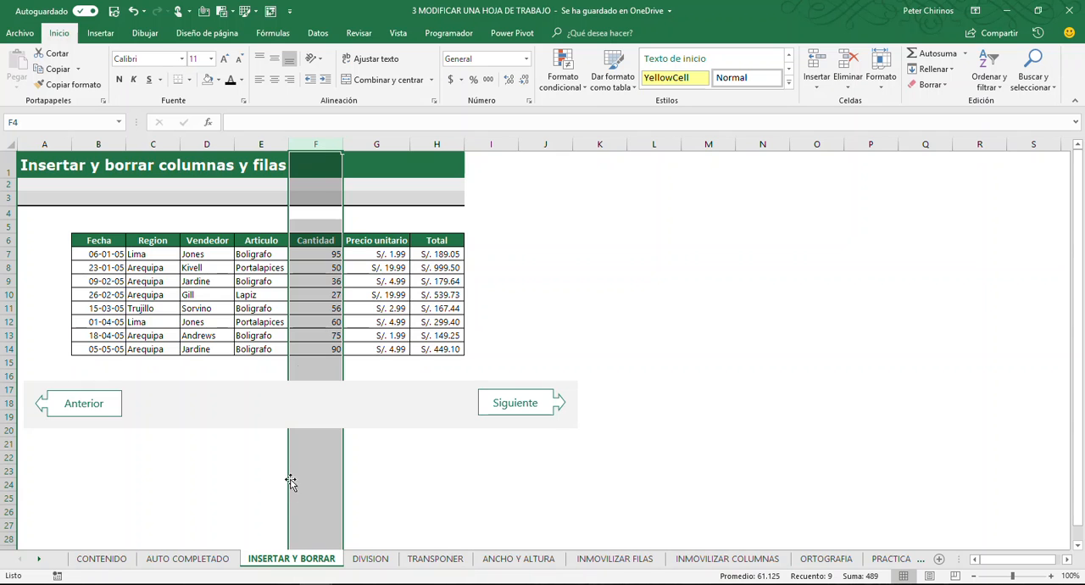
{"action": "left_click", "coordinate": [312, 280]}
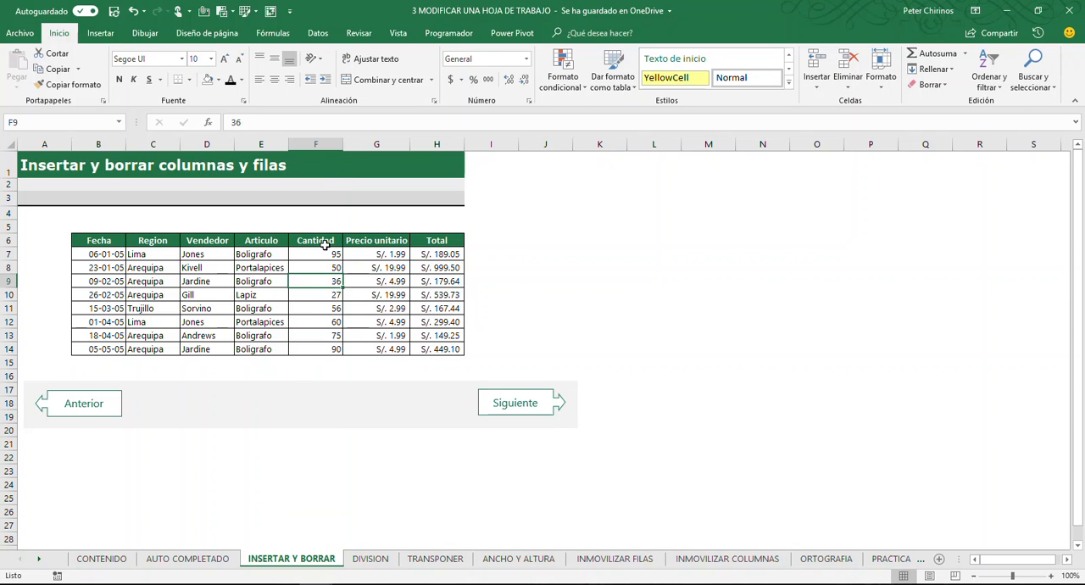
{"action": "left_click", "coordinate": [315, 142]}
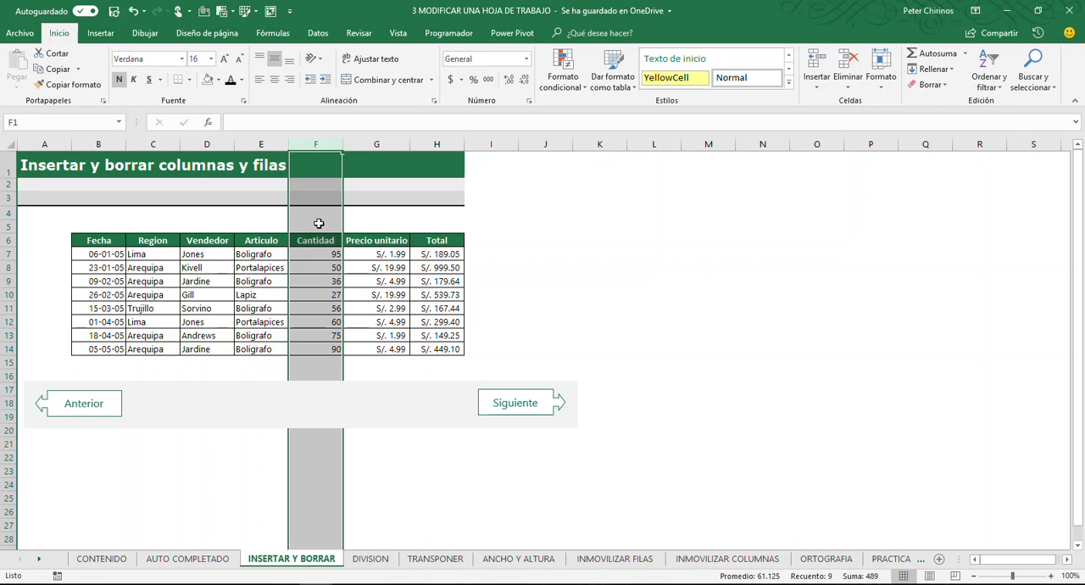
Select the entire column F from cell F5 and insert a blank column before Cantidad
{"action": "left_click", "coordinate": [318, 303]}
{"action": "left_click", "coordinate": [323, 226]}
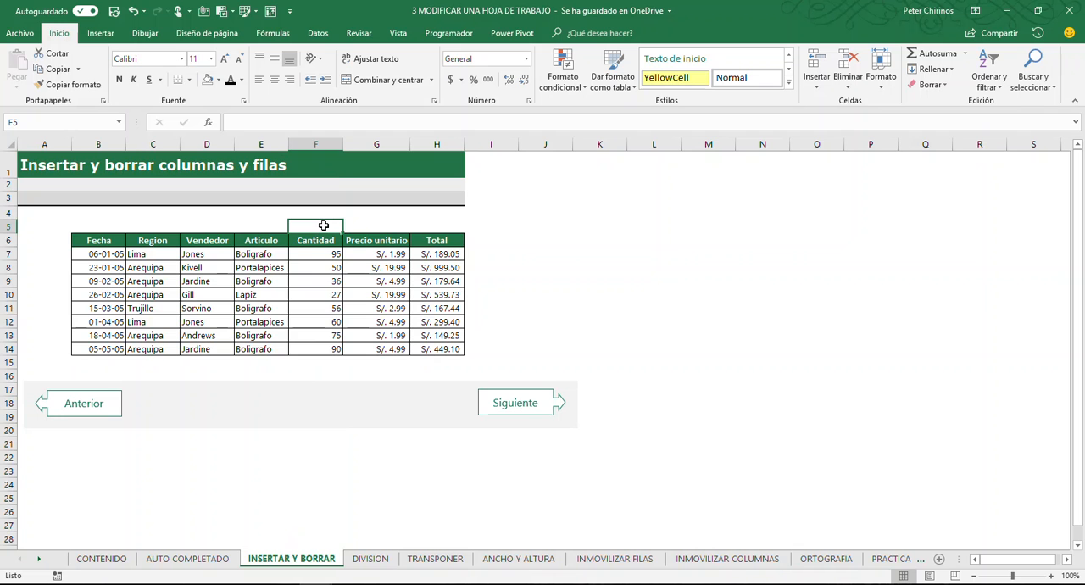
{"action": "key", "text": "ctrl+space"}
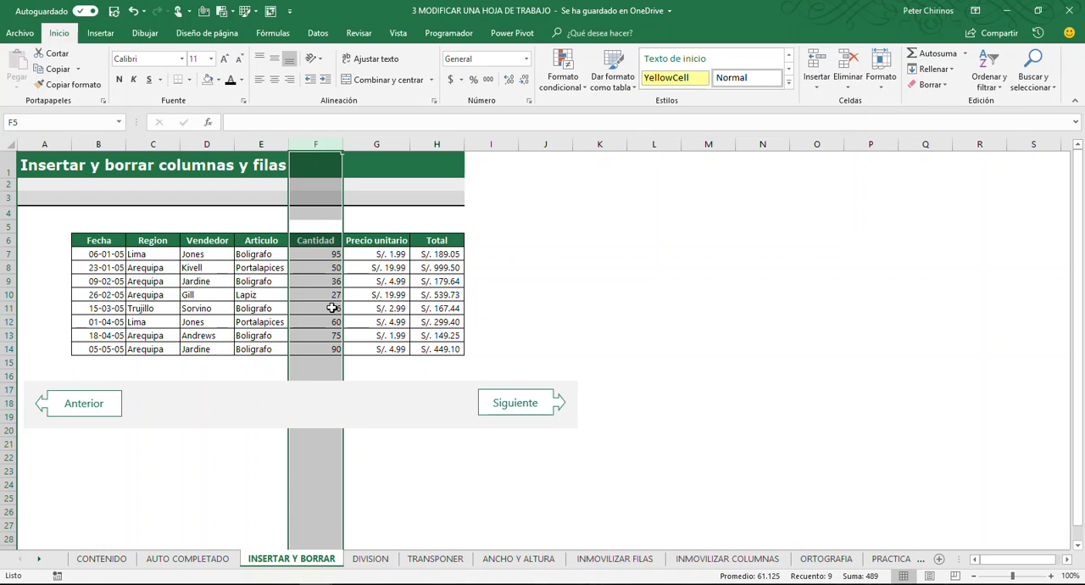
{"action": "right_click", "coordinate": [316, 222]}
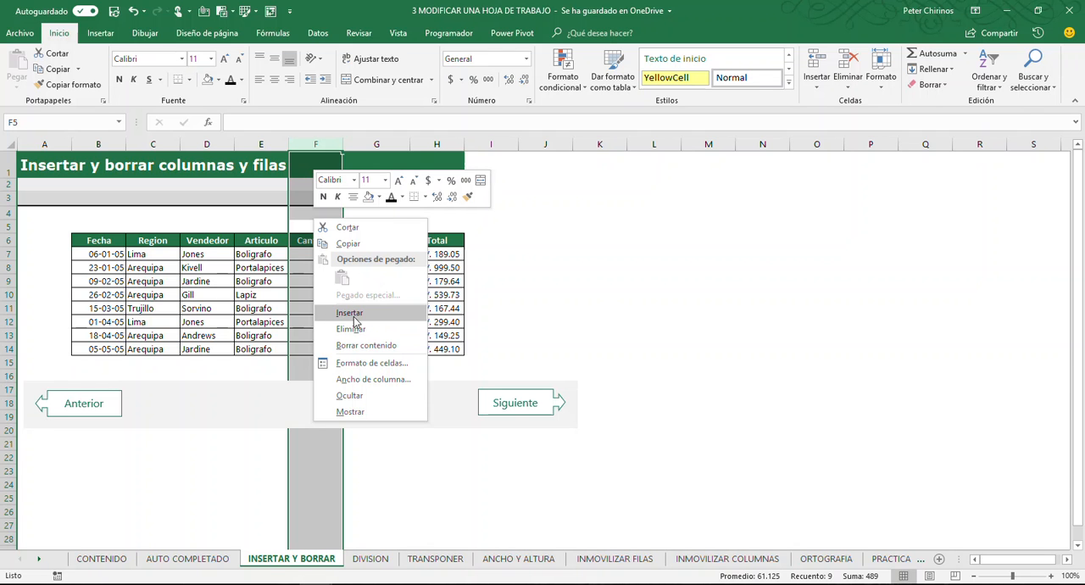
{"action": "left_click", "coordinate": [370, 317]}
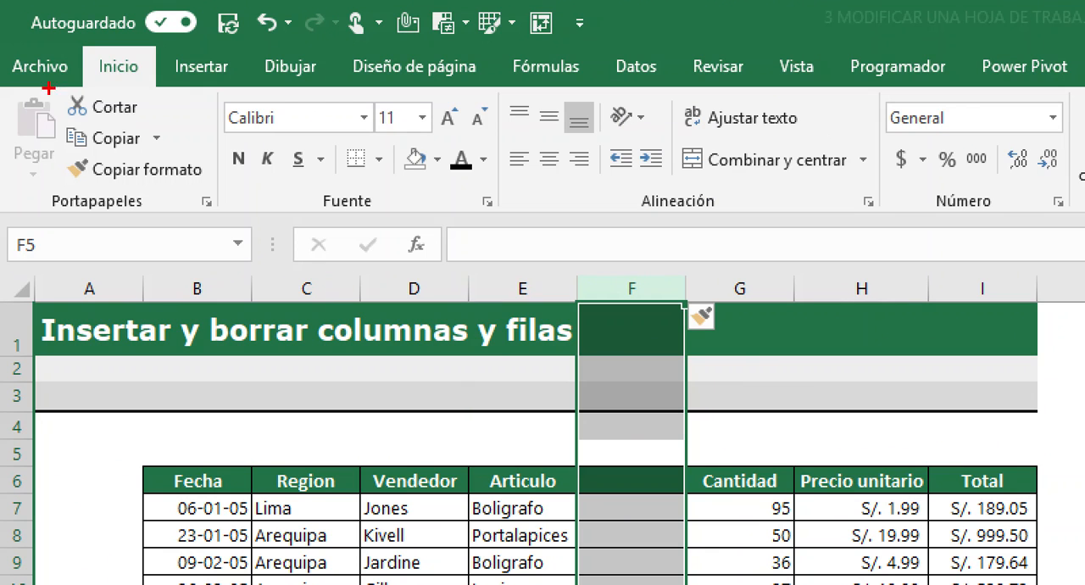
Insert a second blank column at column F using the Insertar columnas de hoja command
{"action": "left_click_drag", "start_coordinate": [75, 42], "coordinate": [147, 87]}
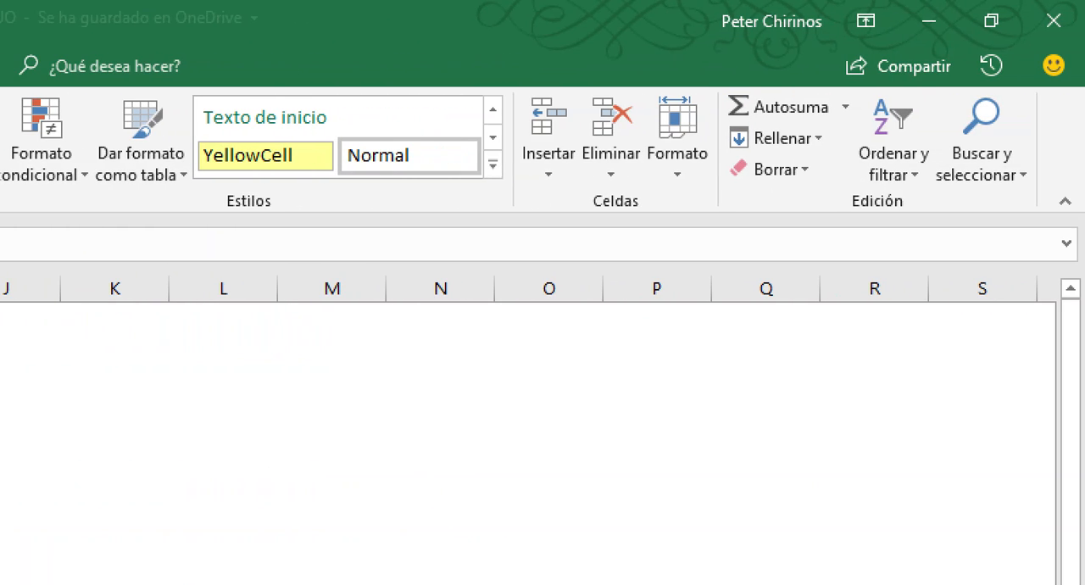
{"action": "mouse_move", "coordinate": [515, 86]}
{"action": "left_mouse_down"}
{"action": "mouse_move", "coordinate": [523, 143]}
{"action": "mouse_move", "coordinate": [559, 184]}
{"action": "mouse_move", "coordinate": [654, 216]}
{"action": "left_mouse_up"}
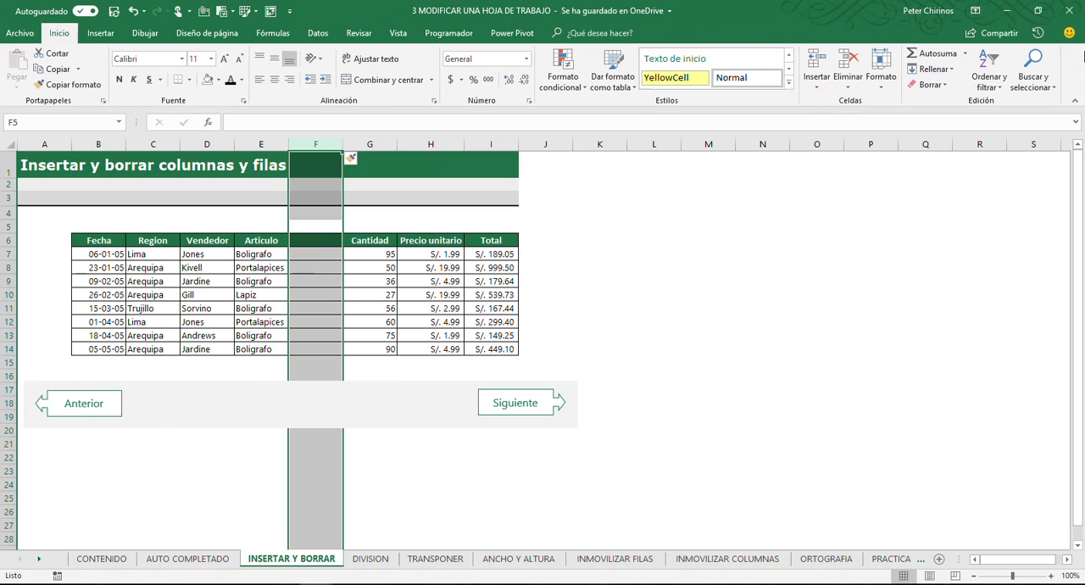
{"action": "left_click", "coordinate": [817, 86]}
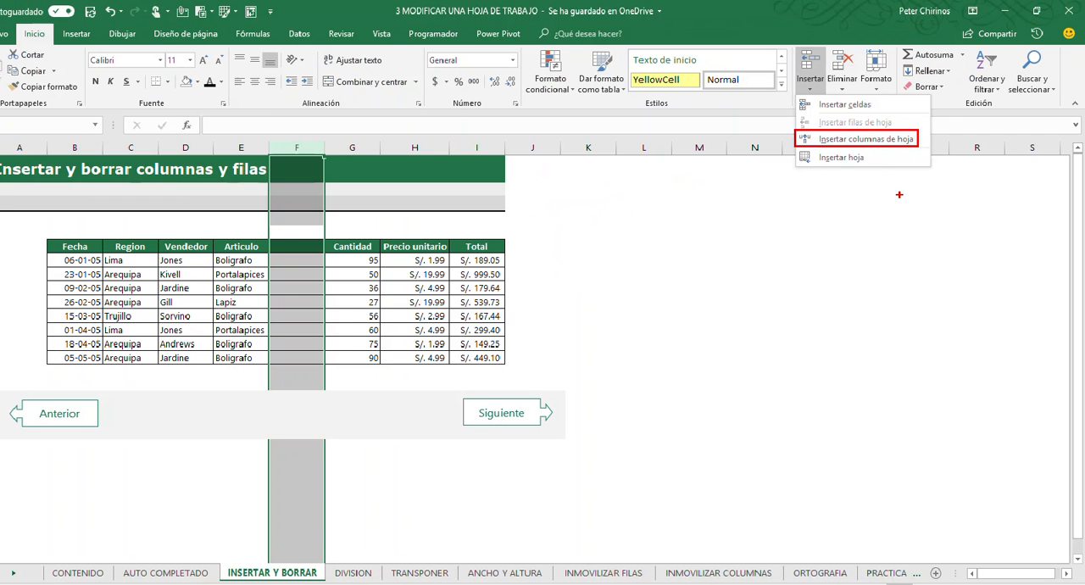
{"action": "left_click", "coordinate": [657, 213]}
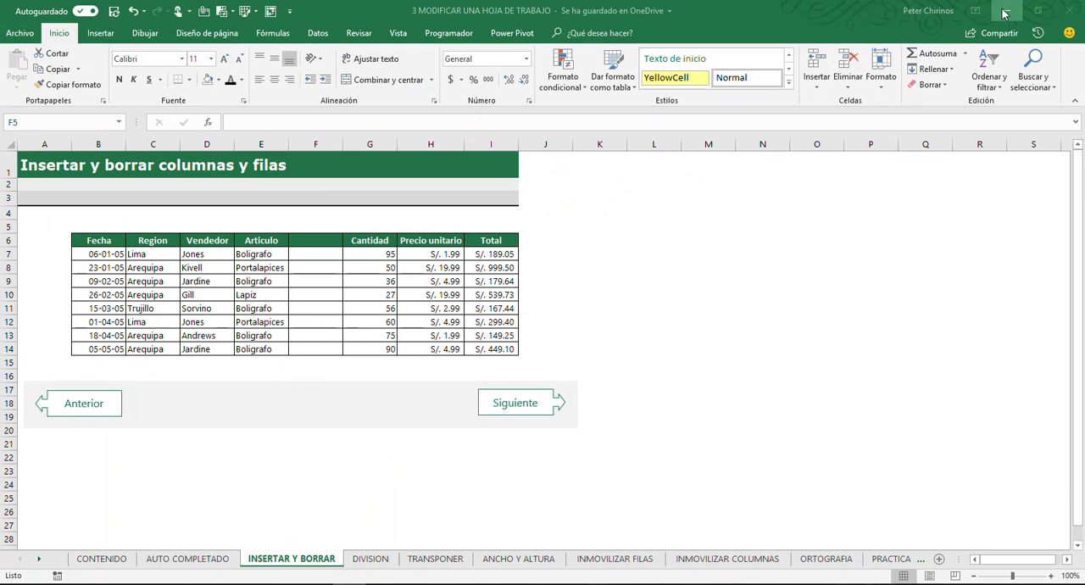
{"action": "left_click", "coordinate": [820, 89]}
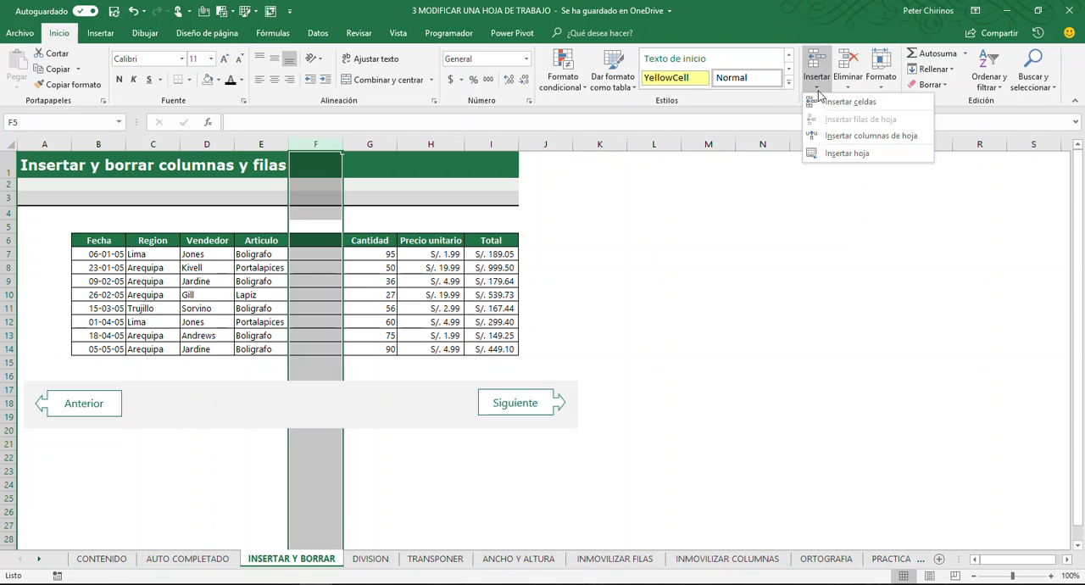
{"action": "left_click", "coordinate": [852, 137]}
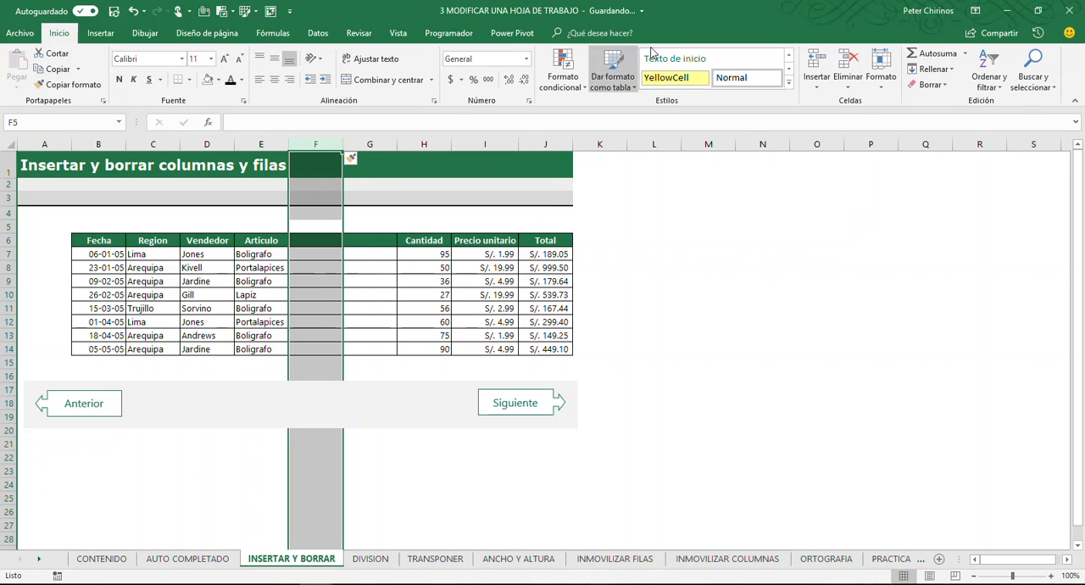
Insert a third blank column at column F, between Articulo and Cantidad
{"action": "left_click", "coordinate": [818, 88]}
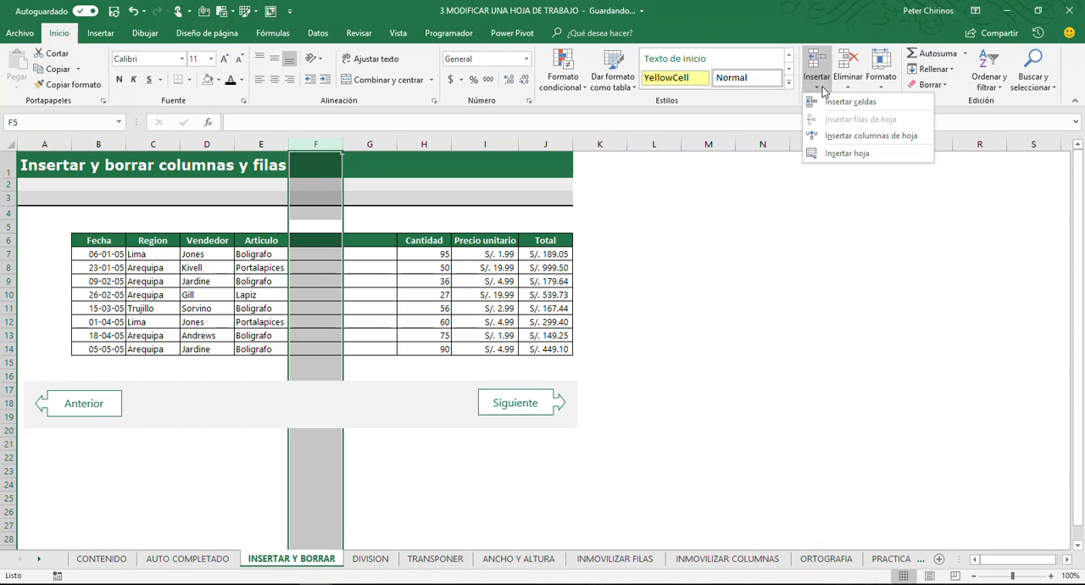
{"action": "left_click", "coordinate": [822, 92]}
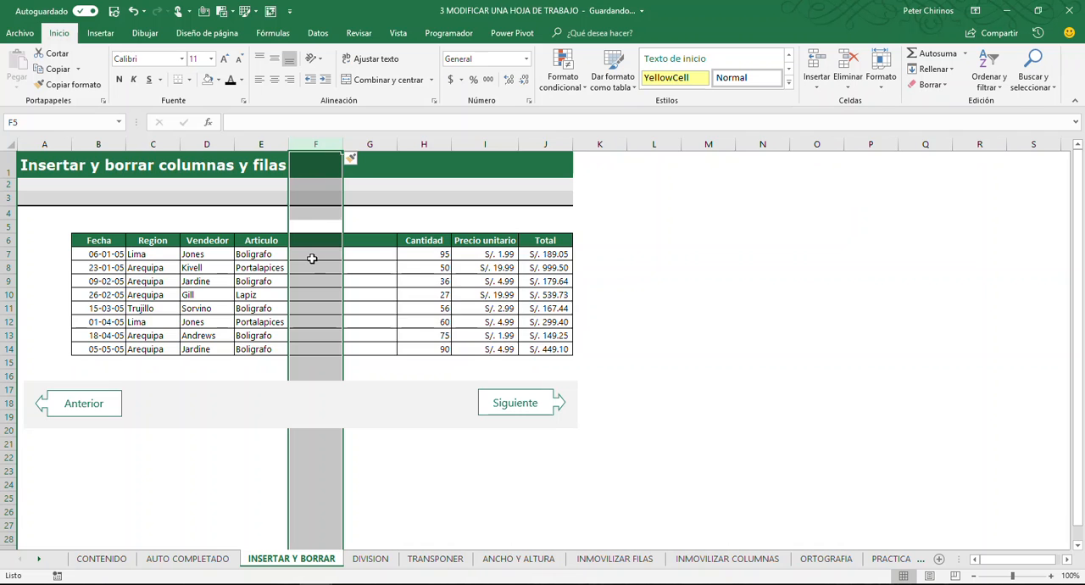
{"action": "key", "text": "ctrl+plus"}
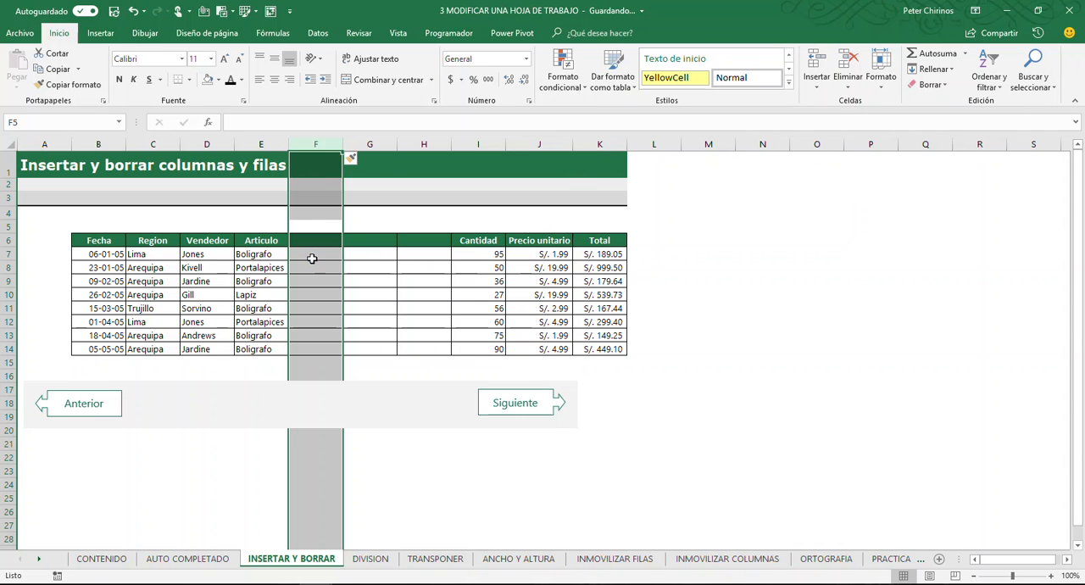
{"action": "left_click_drag", "start_coordinate": [315, 144], "coordinate": [428, 144]}
{"action": "left_click", "coordinate": [439, 146]}
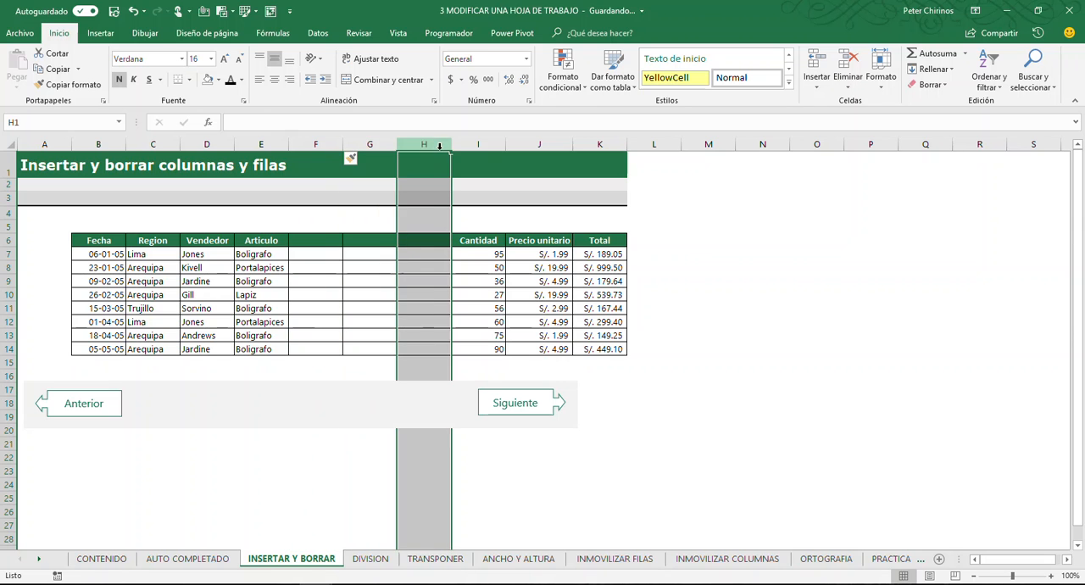
{"action": "left_click", "coordinate": [369, 144]}
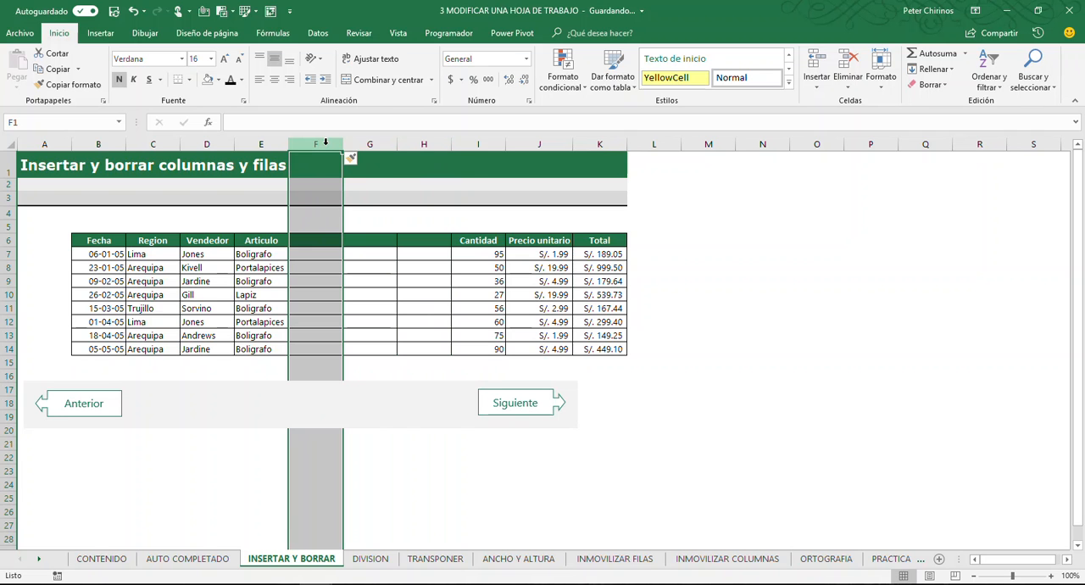
{"action": "left_click", "coordinate": [376, 281]}
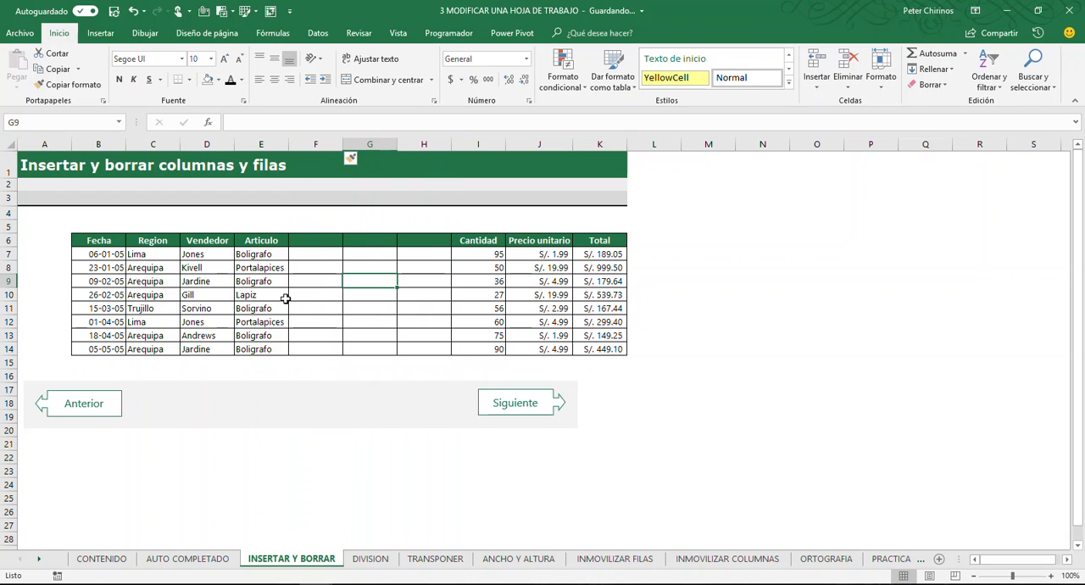
Insert a blank row at row 8, below the first data record of the table
{"action": "left_click_drag", "start_coordinate": [8, 254], "coordinate": [9, 267]}
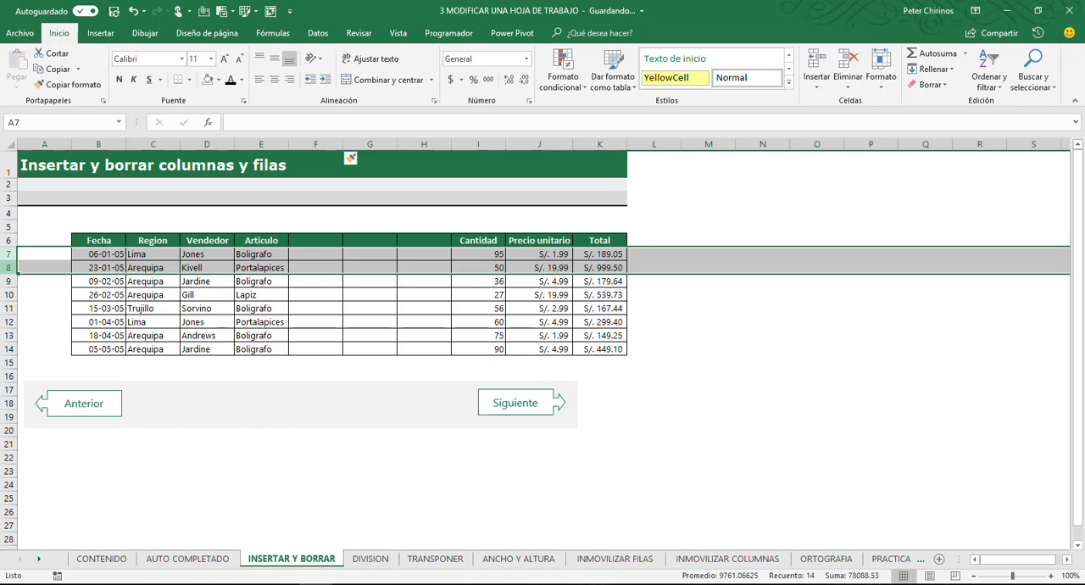
{"action": "left_click", "coordinate": [8, 267]}
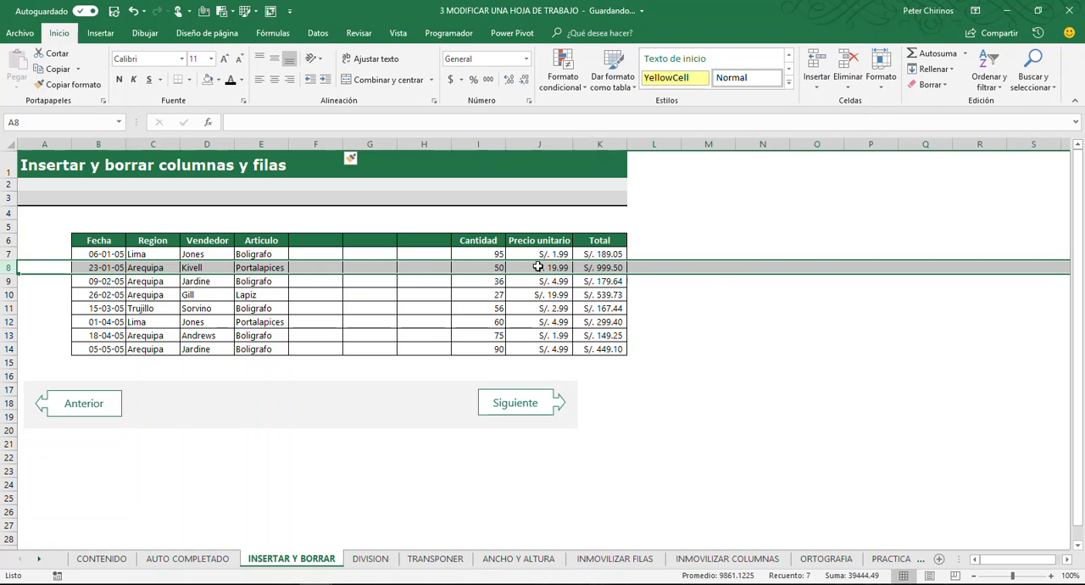
{"action": "right_click", "coordinate": [314, 269]}
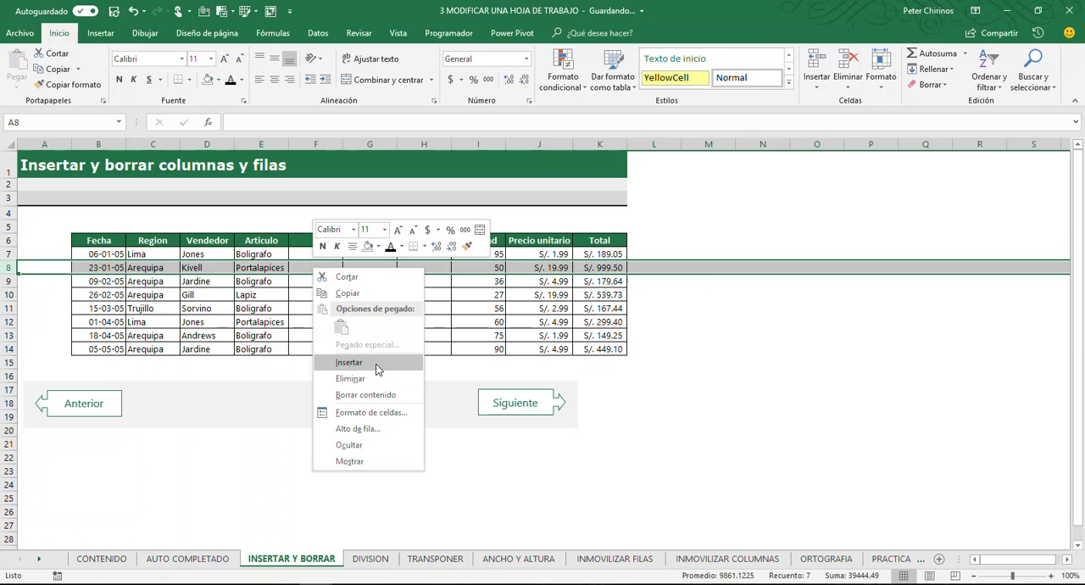
{"action": "left_click", "coordinate": [349, 362]}
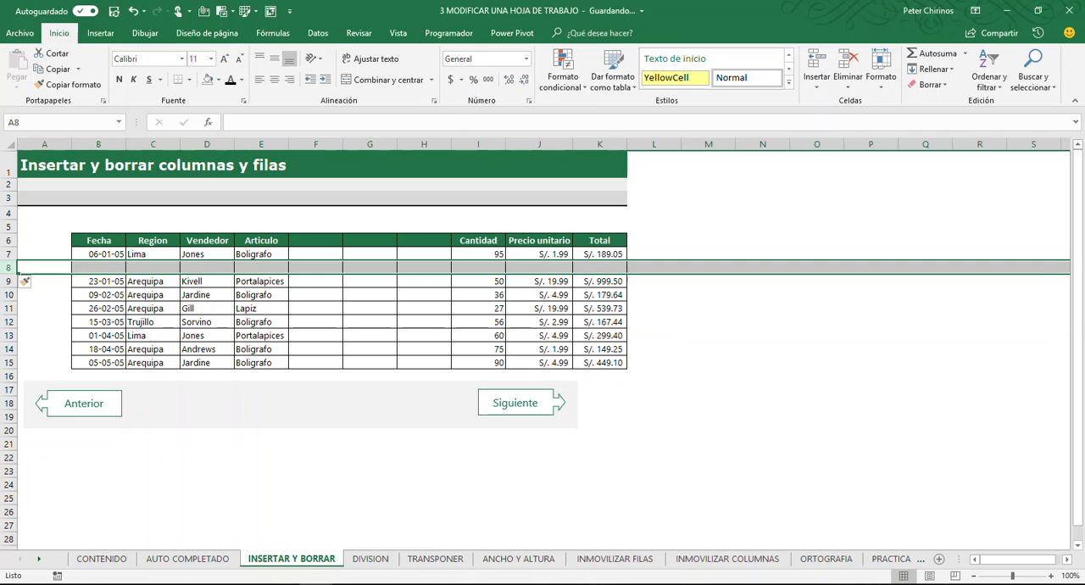
Insert two more blank sheet rows at row 8, using Insertar filas de hoja for the first one
{"action": "left_click", "coordinate": [148, 264]}
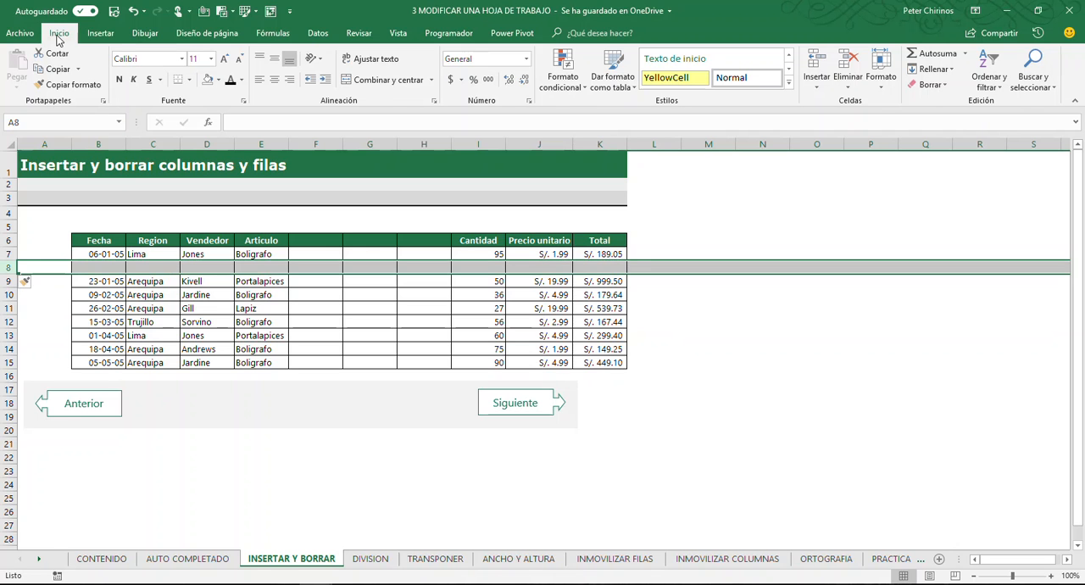
{"action": "left_click", "coordinate": [819, 85]}
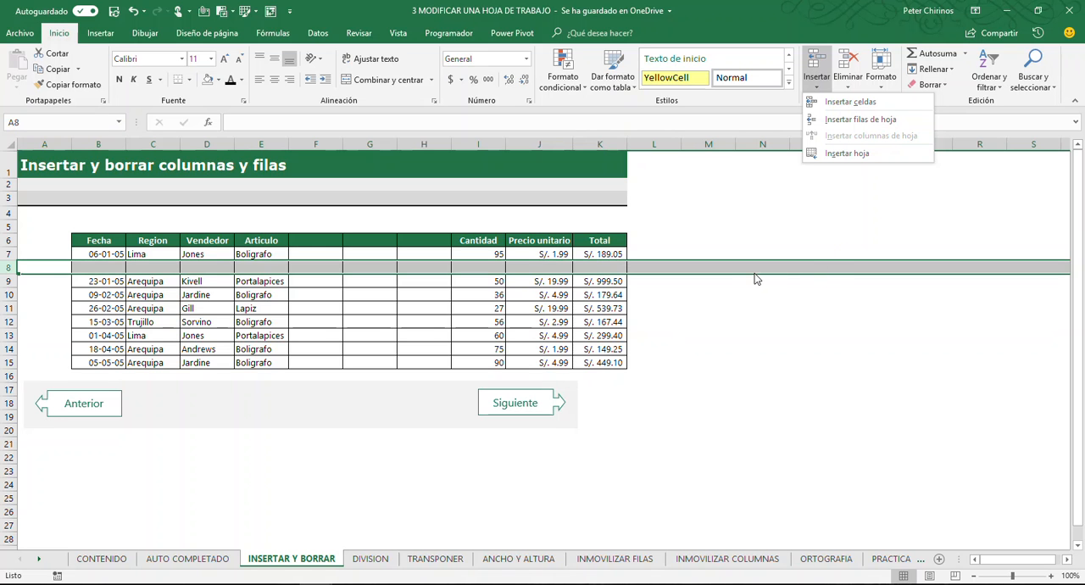
{"action": "left_click", "coordinate": [875, 119]}
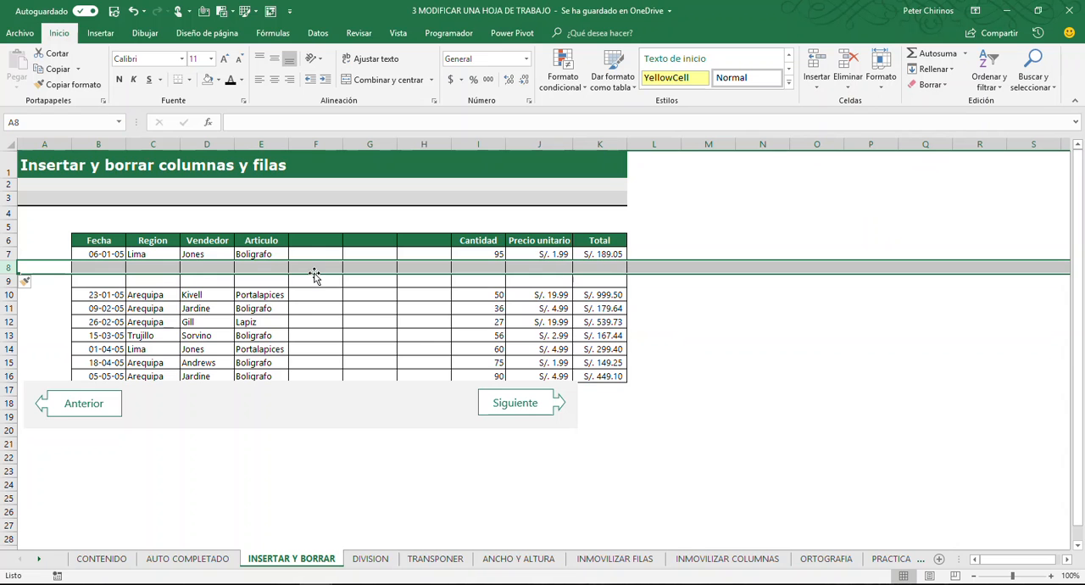
{"action": "key", "text": "ctrl+plus"}
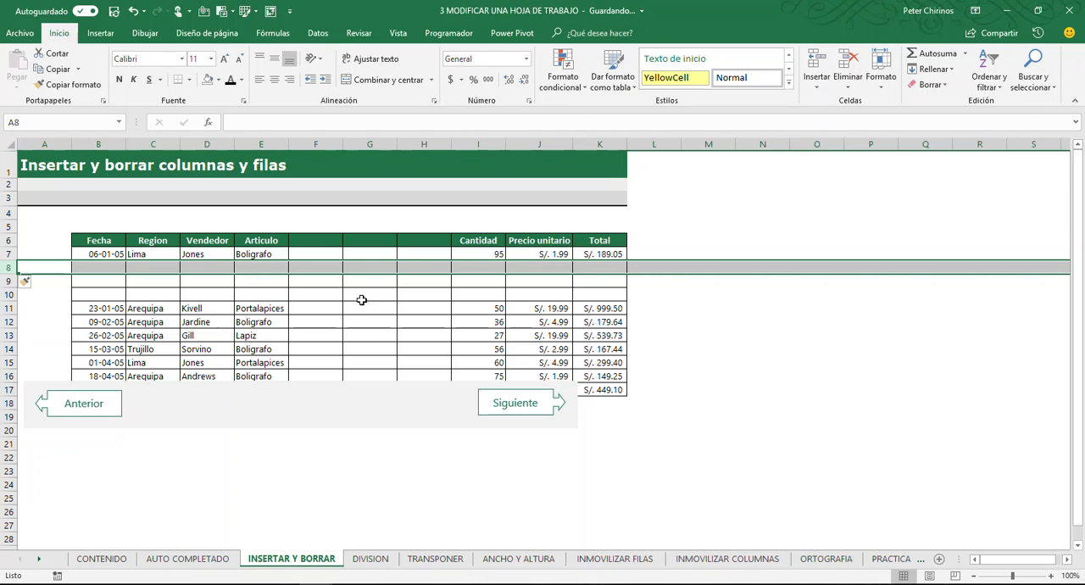
Select the entire row 8 starting from cell E8, and once more starting from cell F8
{"action": "left_click", "coordinate": [331, 267]}
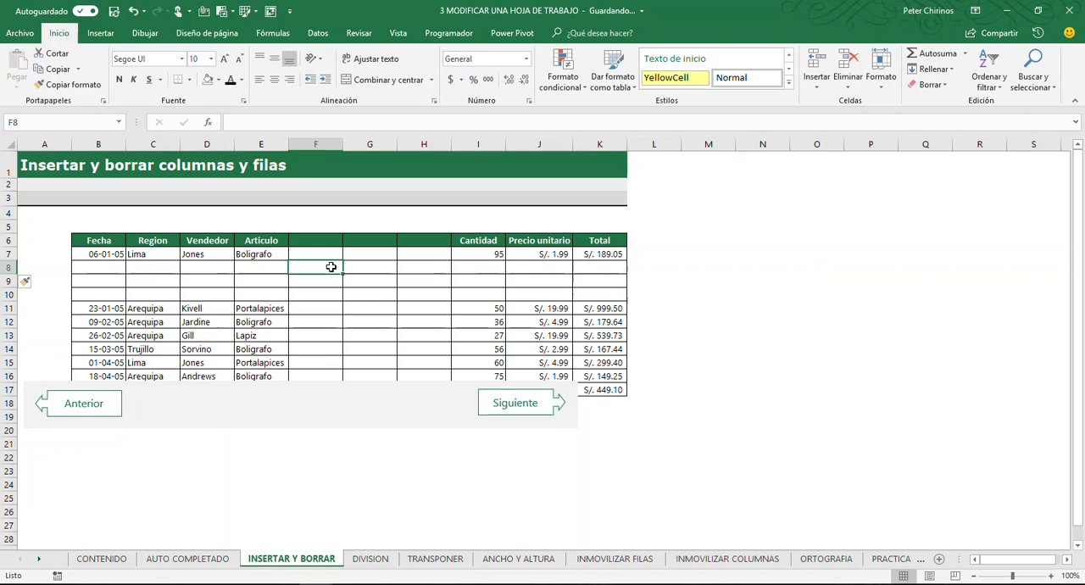
{"action": "left_click", "coordinate": [267, 267]}
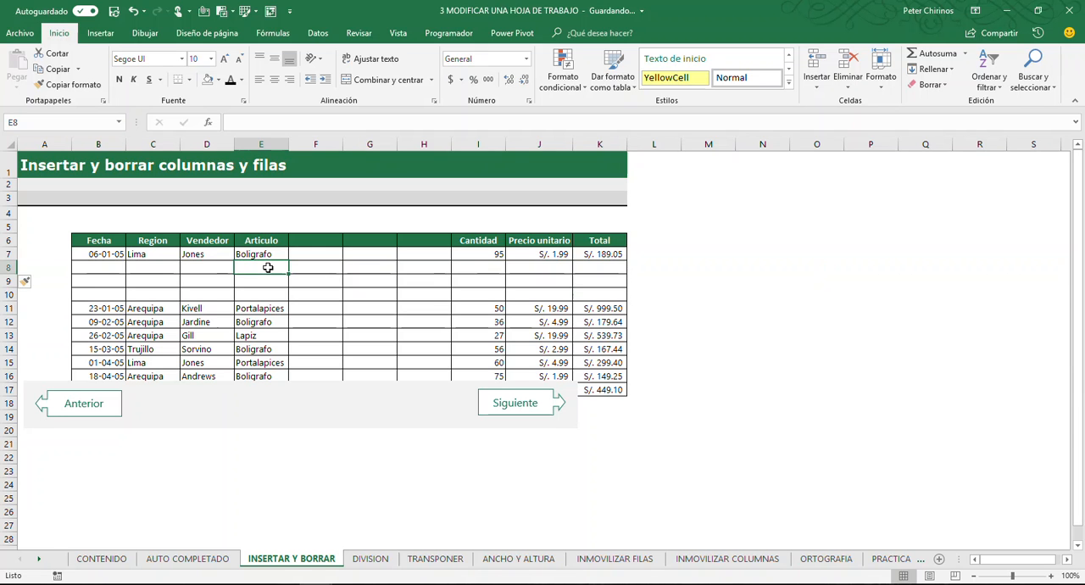
{"action": "key", "text": "shift+space"}
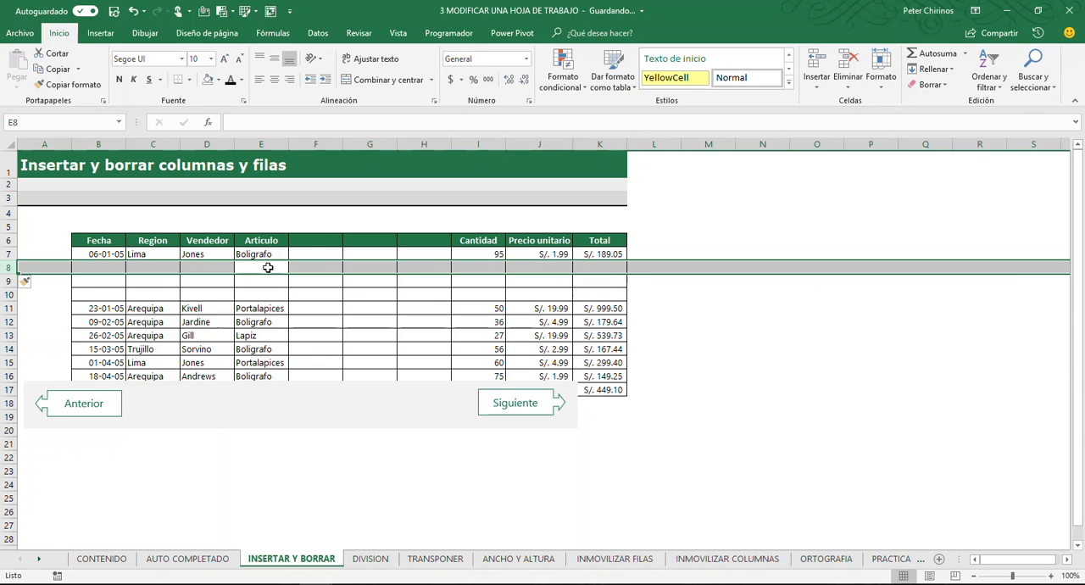
{"action": "left_click", "coordinate": [303, 267]}
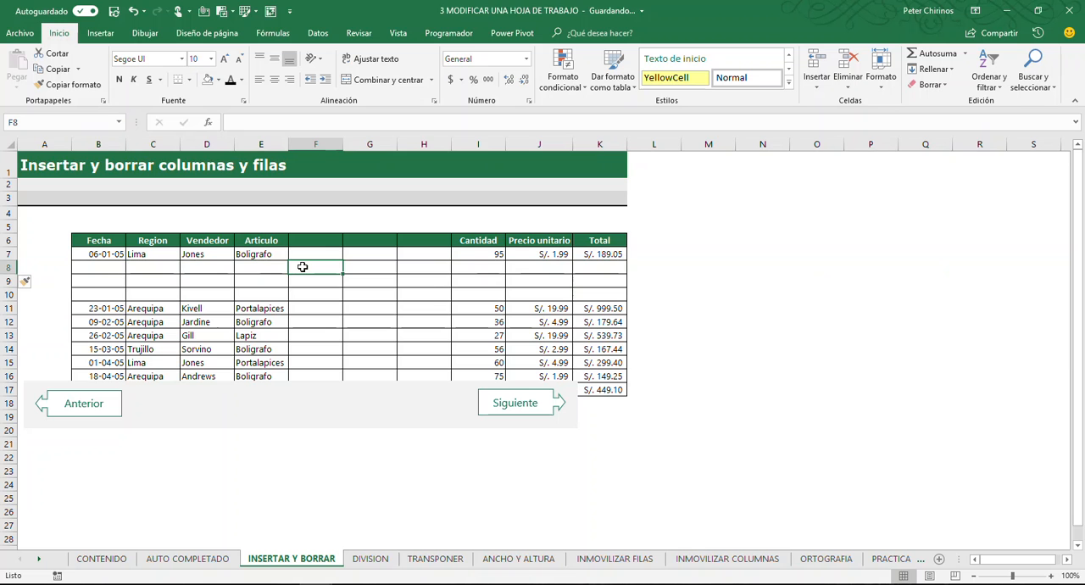
{"action": "key", "text": "shift+space"}
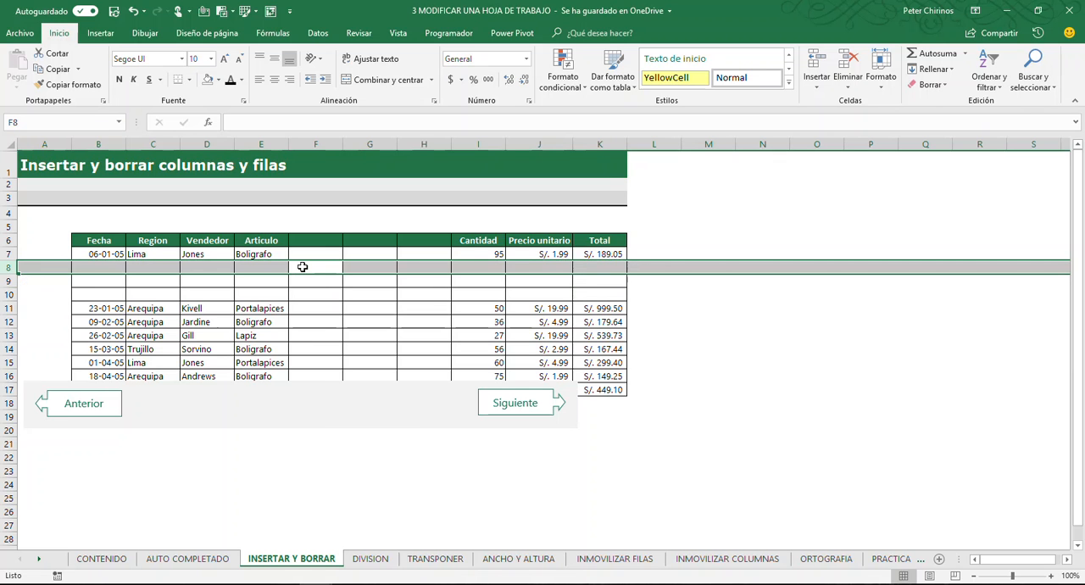
Review the insert options offered for the selected row 8 without inserting anything
{"action": "right_click", "coordinate": [303, 267]}
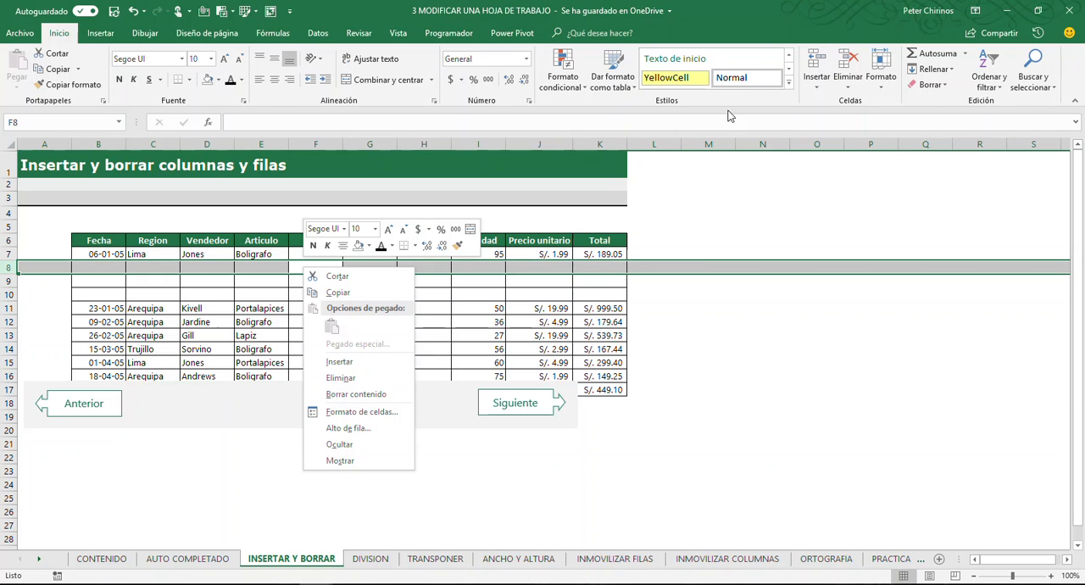
{"action": "left_click", "coordinate": [803, 89]}
{"action": "left_click", "coordinate": [814, 85]}
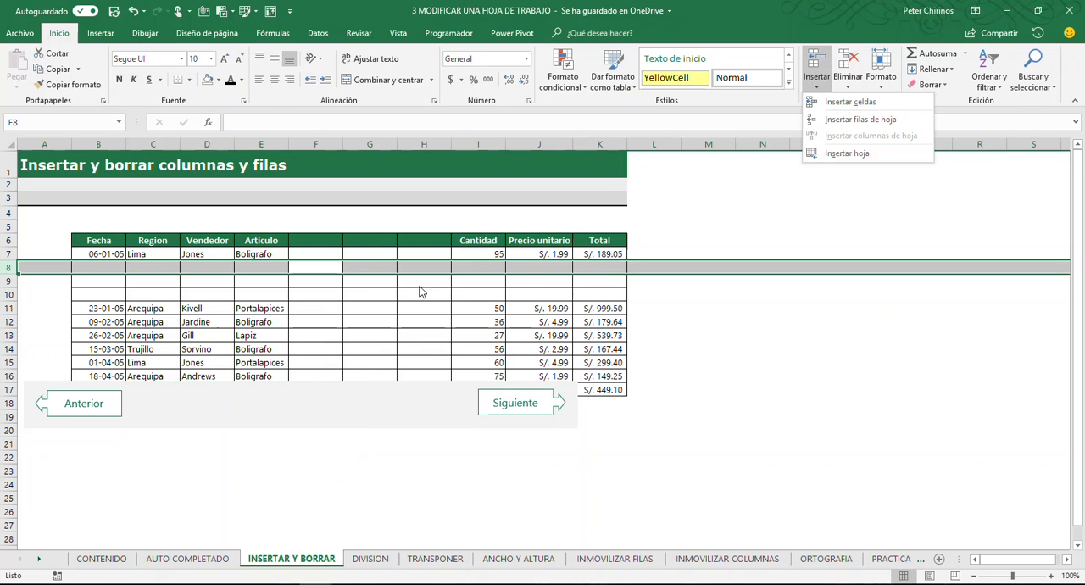
{"action": "left_click", "coordinate": [365, 267]}
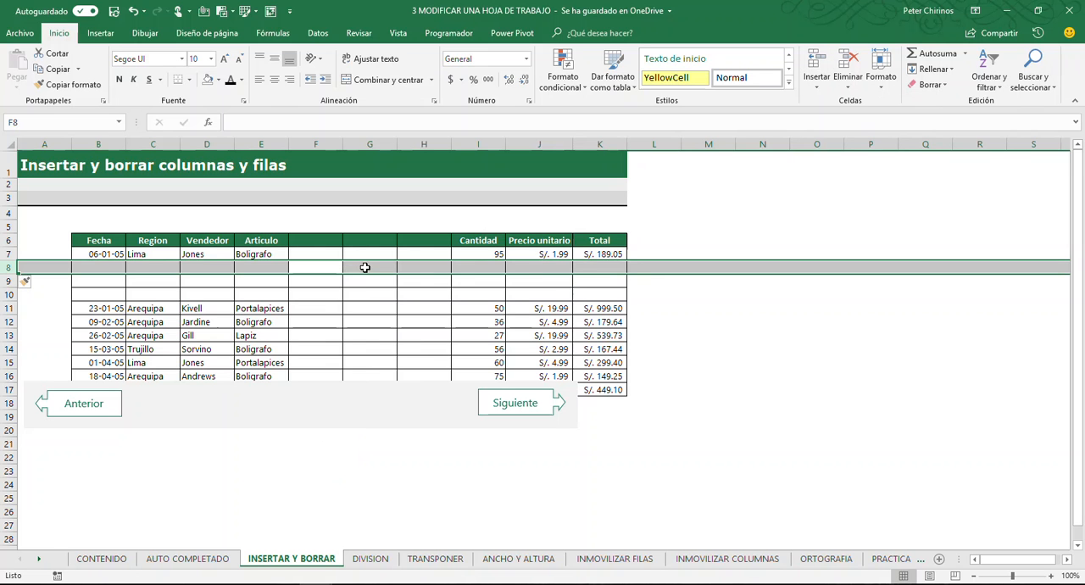
{"action": "left_click", "coordinate": [348, 293]}
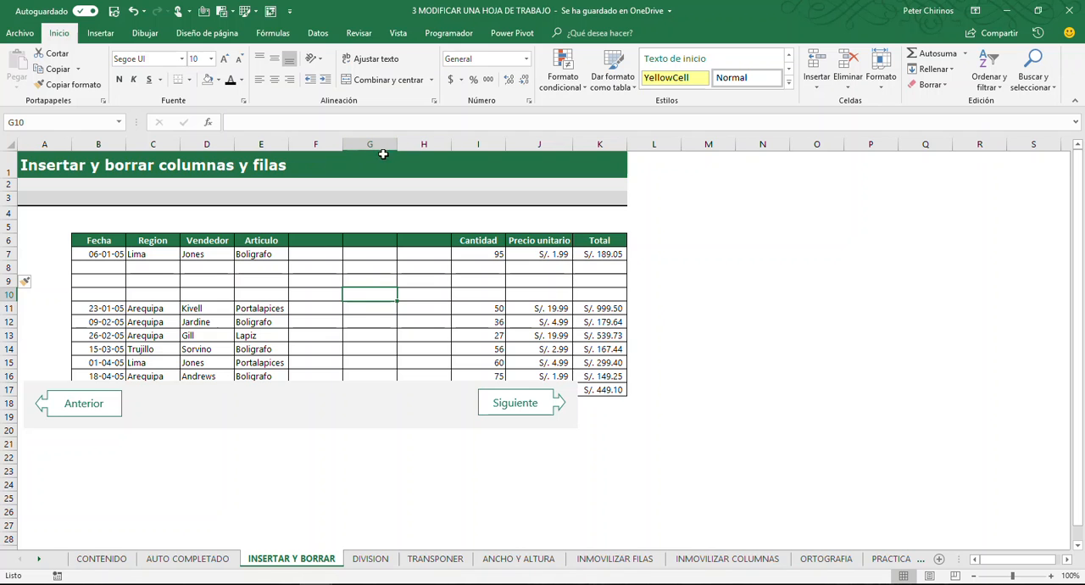
{"action": "key", "text": "Up"}
{"action": "key", "text": "Up"}
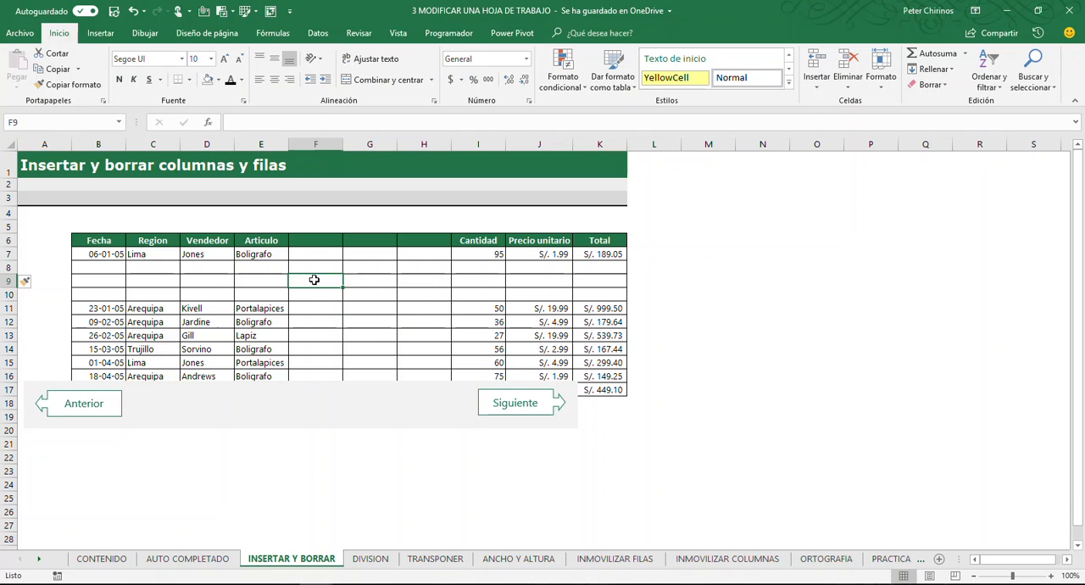
Delete the blank column H directly before Cantidad
{"action": "left_click", "coordinate": [427, 145]}
{"action": "left_click", "coordinate": [416, 264]}
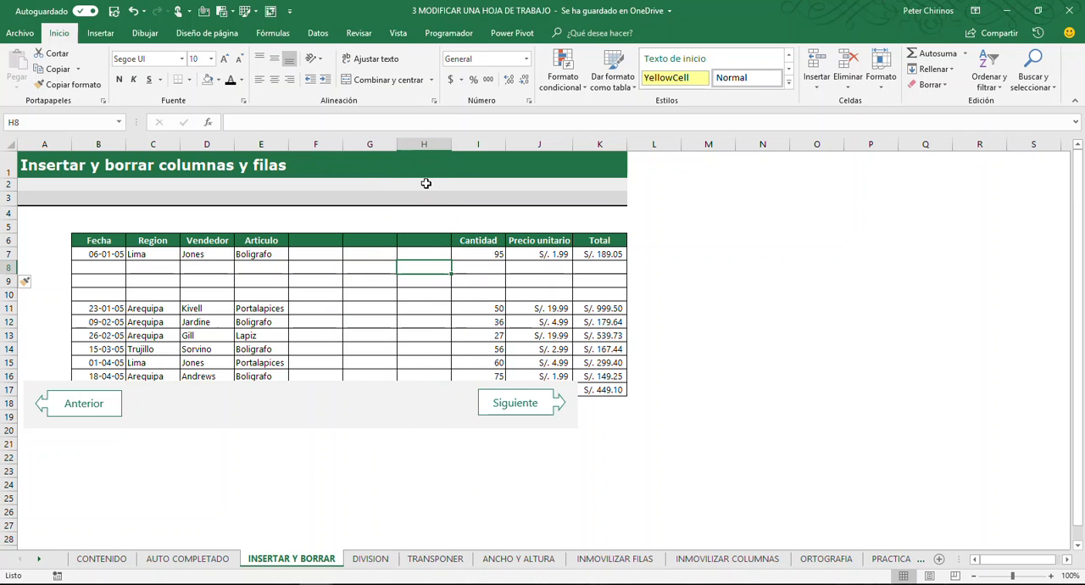
{"action": "left_click", "coordinate": [425, 145]}
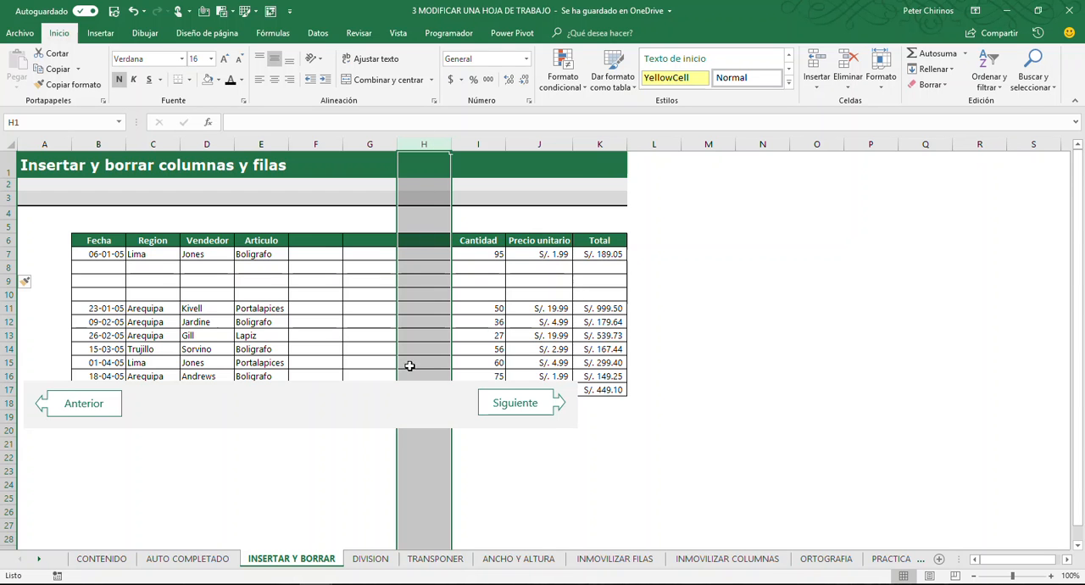
{"action": "right_click", "coordinate": [414, 229]}
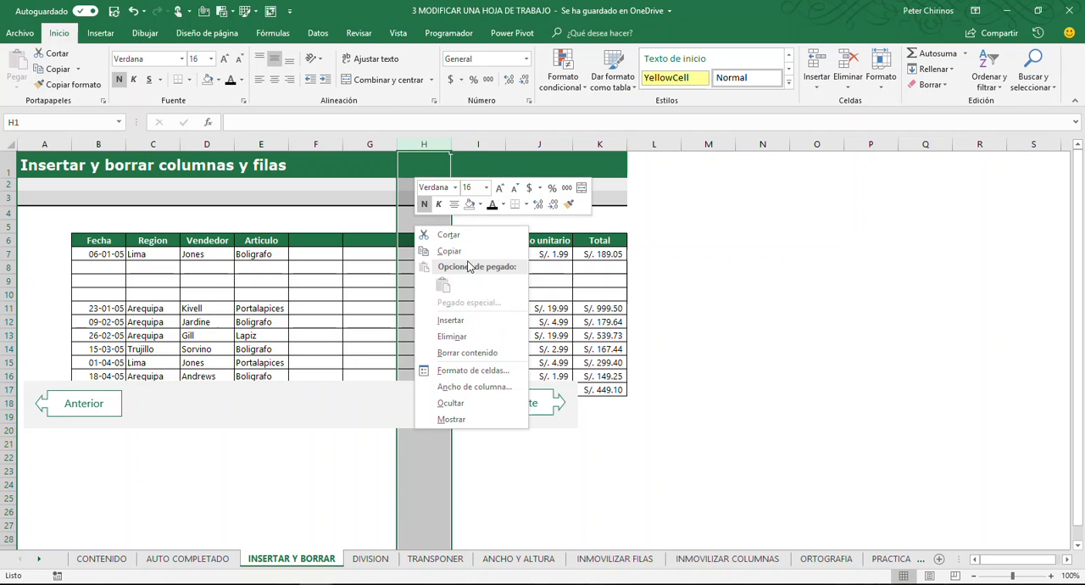
{"action": "left_click", "coordinate": [447, 338]}
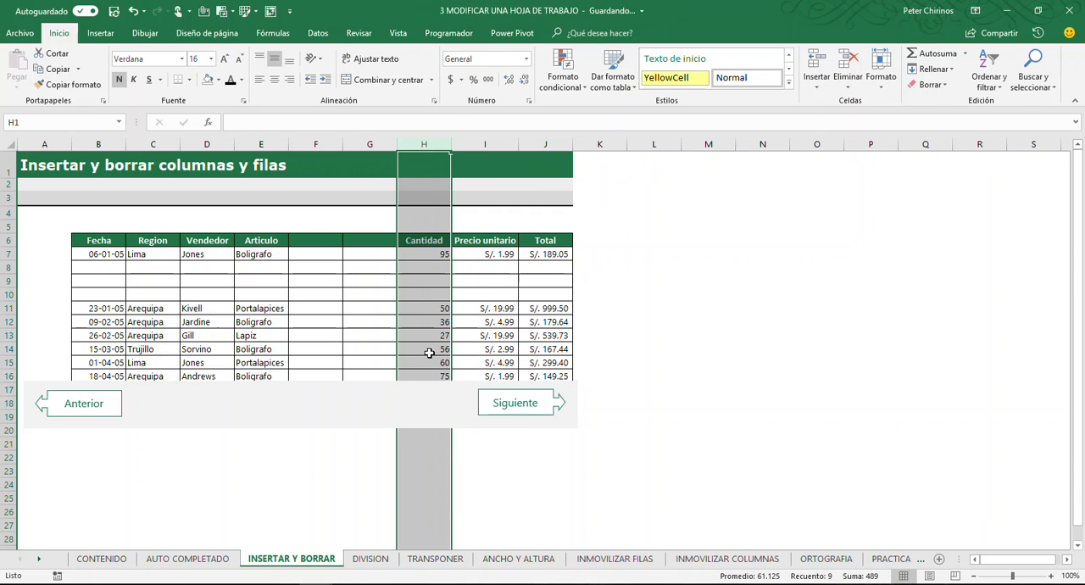
{"action": "left_click", "coordinate": [388, 336]}
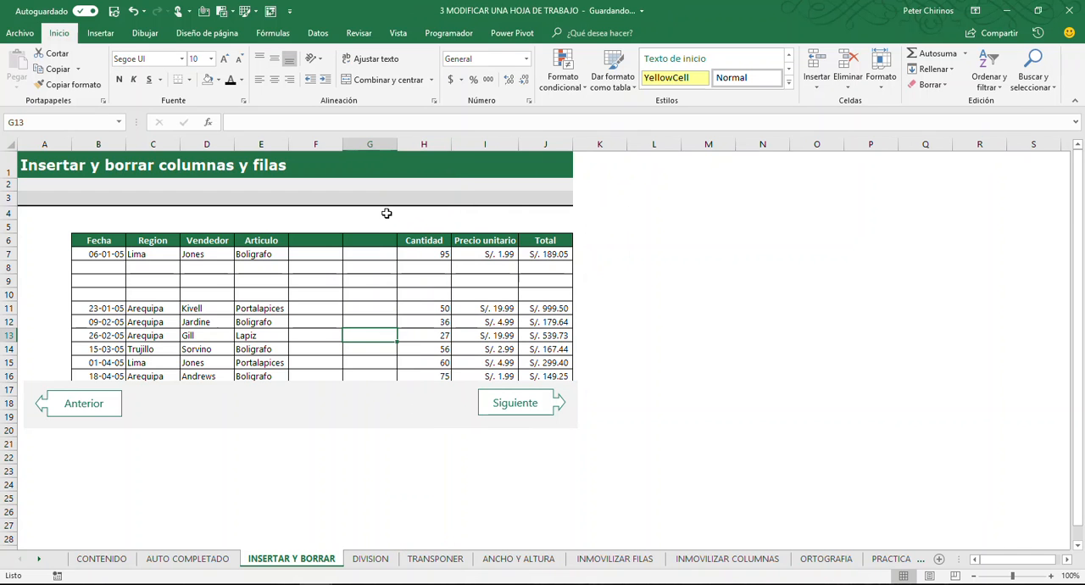
Delete the blank column G using the Eliminar columnas de hoja command
{"action": "left_click", "coordinate": [369, 144]}
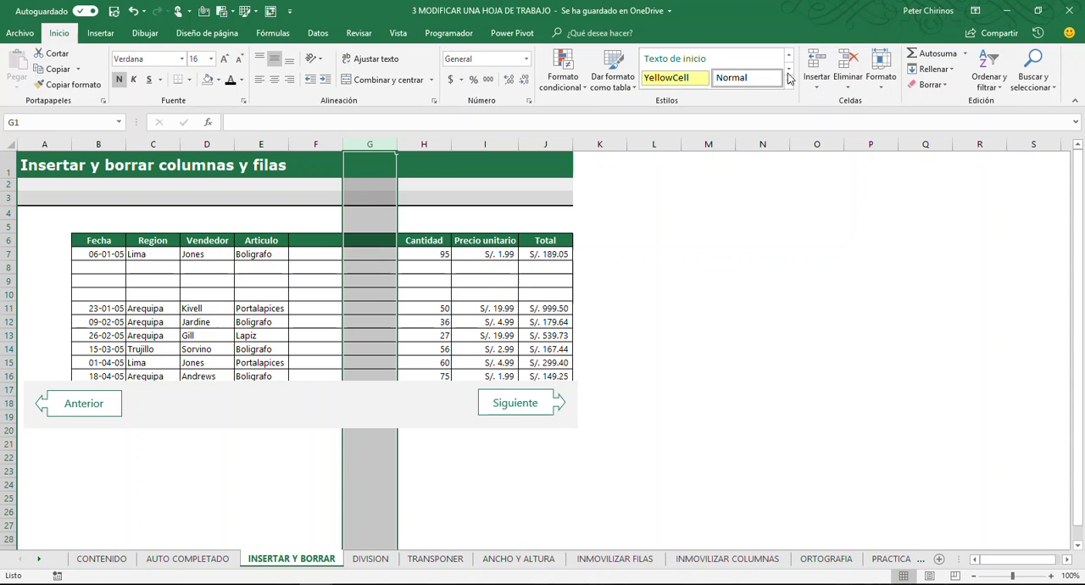
{"action": "left_click", "coordinate": [847, 88]}
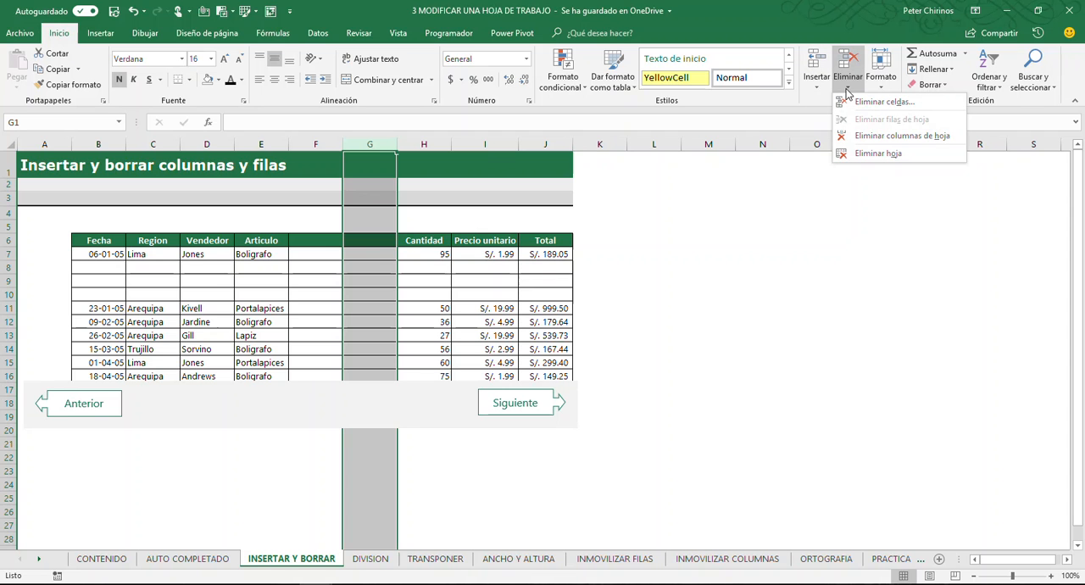
{"action": "left_click", "coordinate": [947, 137]}
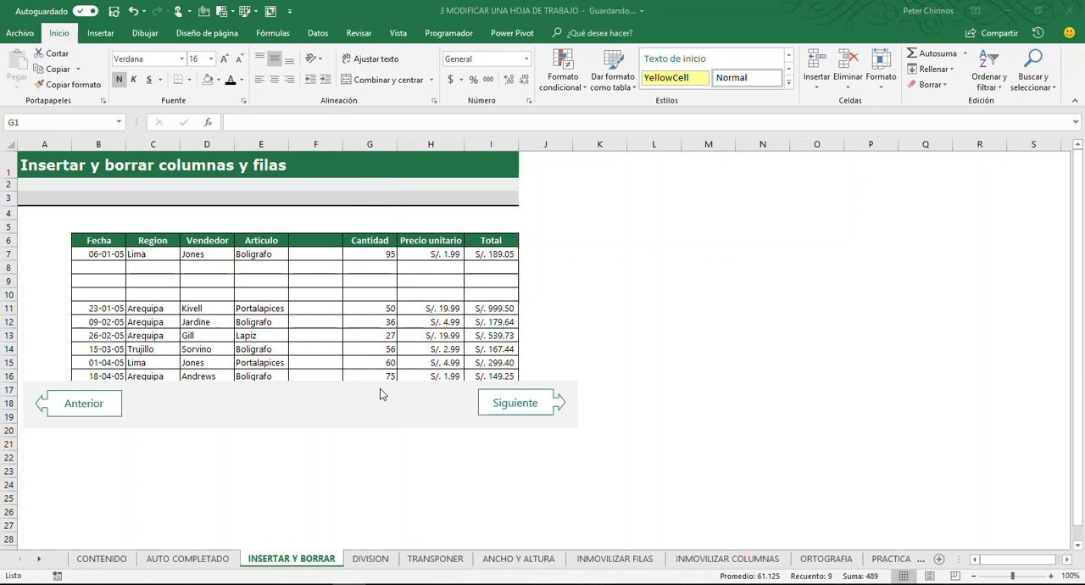
{"action": "left_click", "coordinate": [314, 275]}
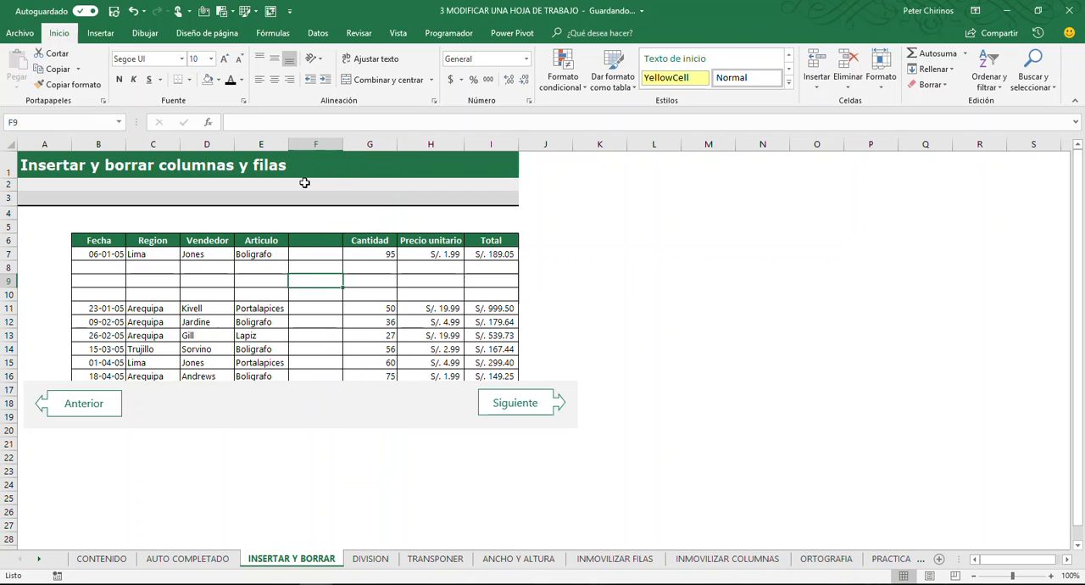
Delete the remaining blank column F between Articulo and Cantidad
{"action": "left_click", "coordinate": [316, 143]}
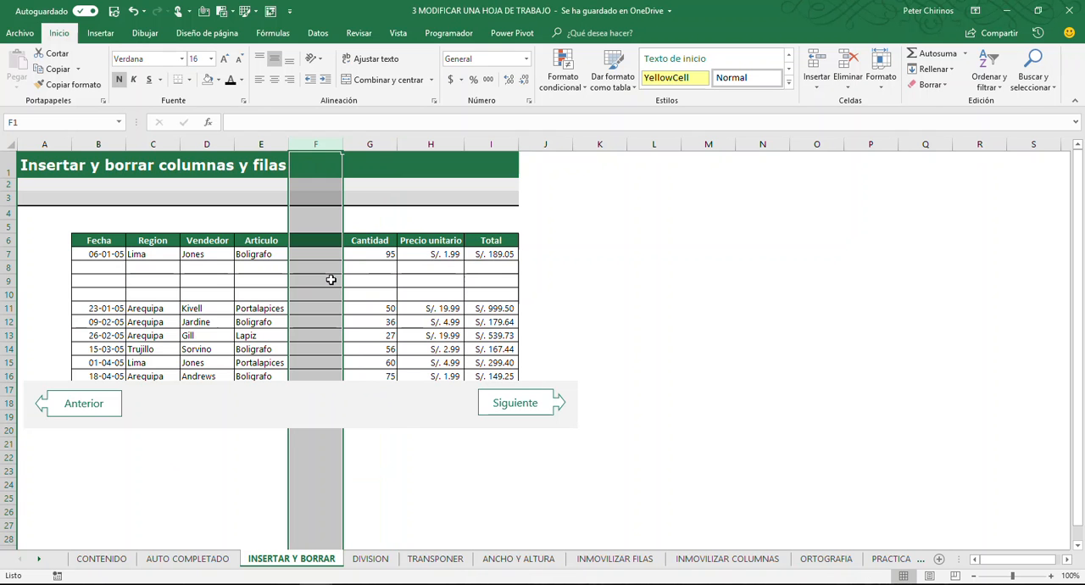
{"action": "key", "text": "ctrl+minus"}
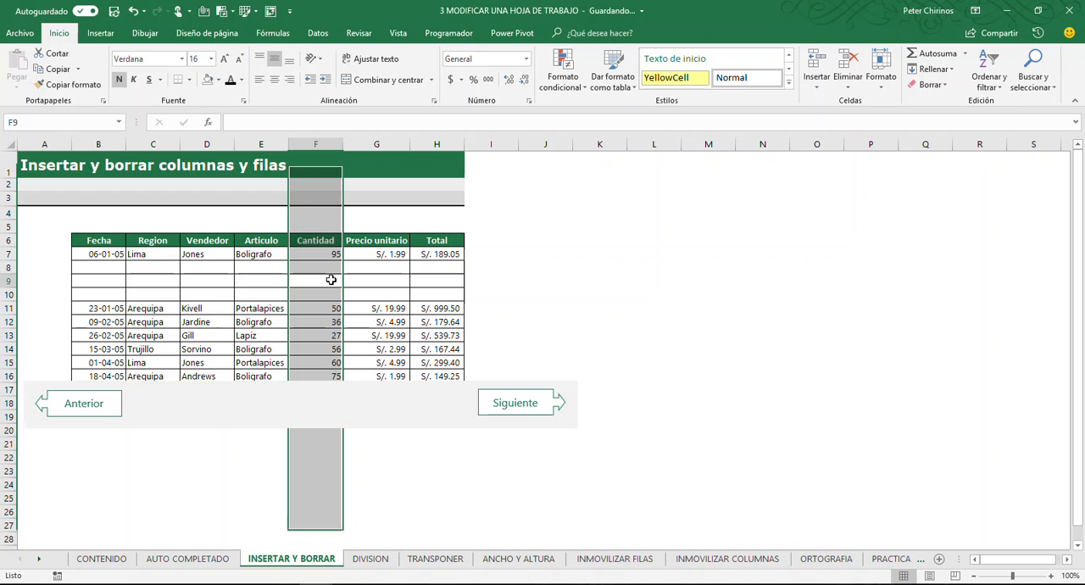
{"action": "left_click", "coordinate": [331, 279]}
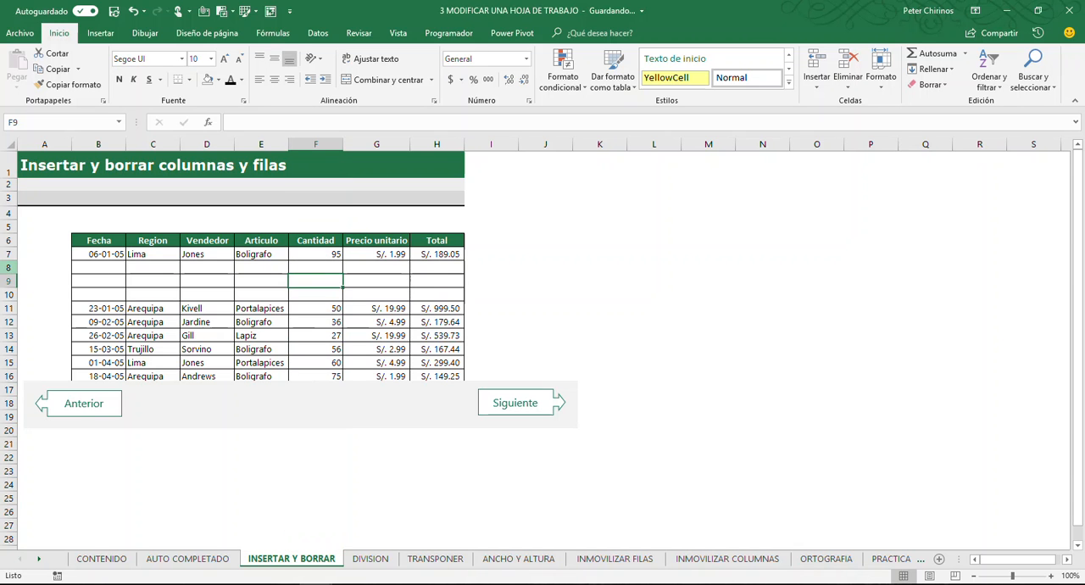
Select the entire row 8 from cell B8 and delete that blank row
{"action": "left_click", "coordinate": [9, 268]}
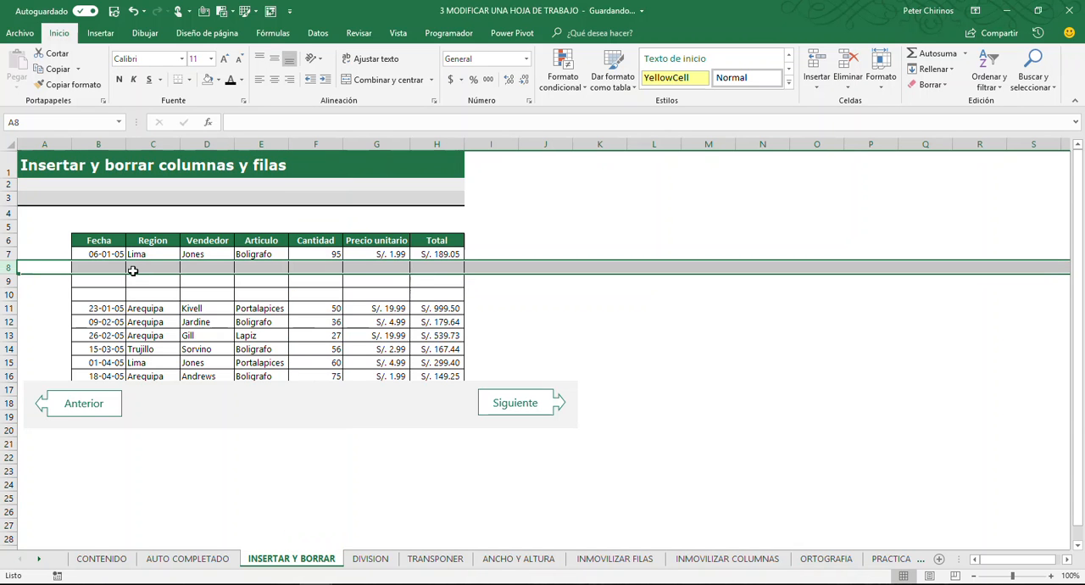
{"action": "left_click", "coordinate": [99, 267]}
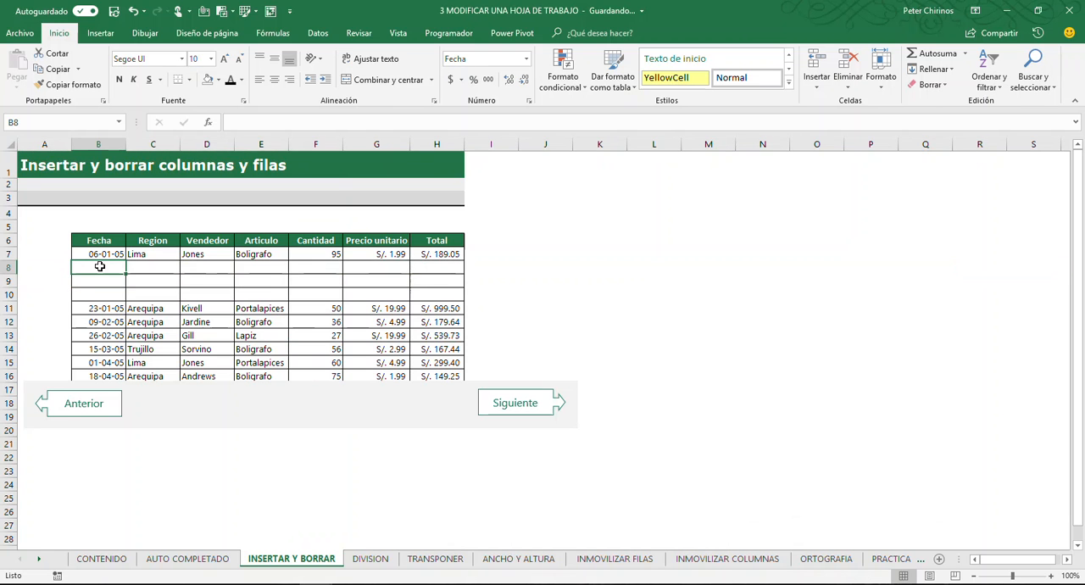
{"action": "key", "text": "shift+space"}
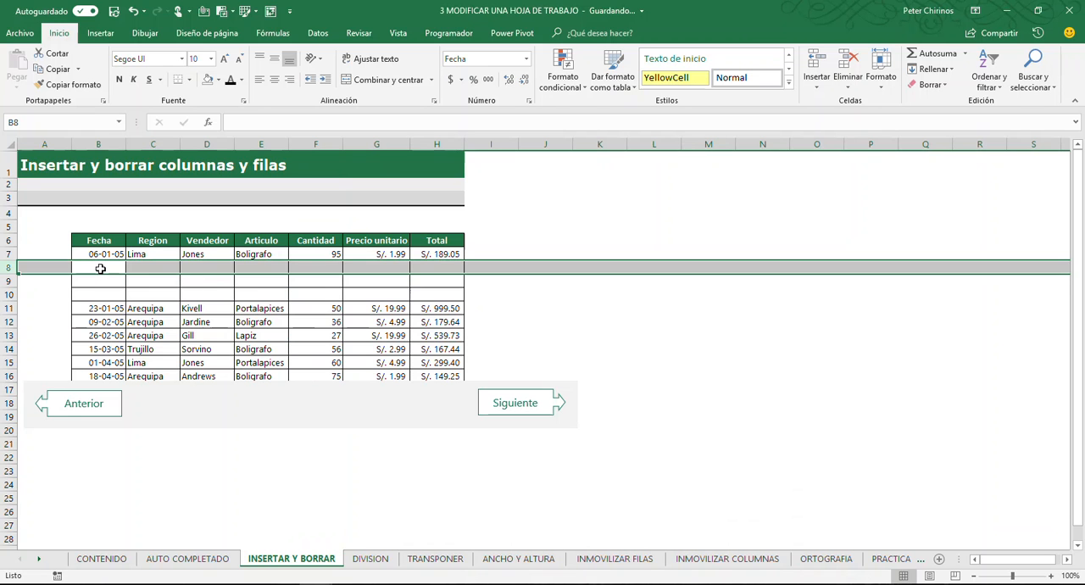
{"action": "right_click", "coordinate": [100, 269]}
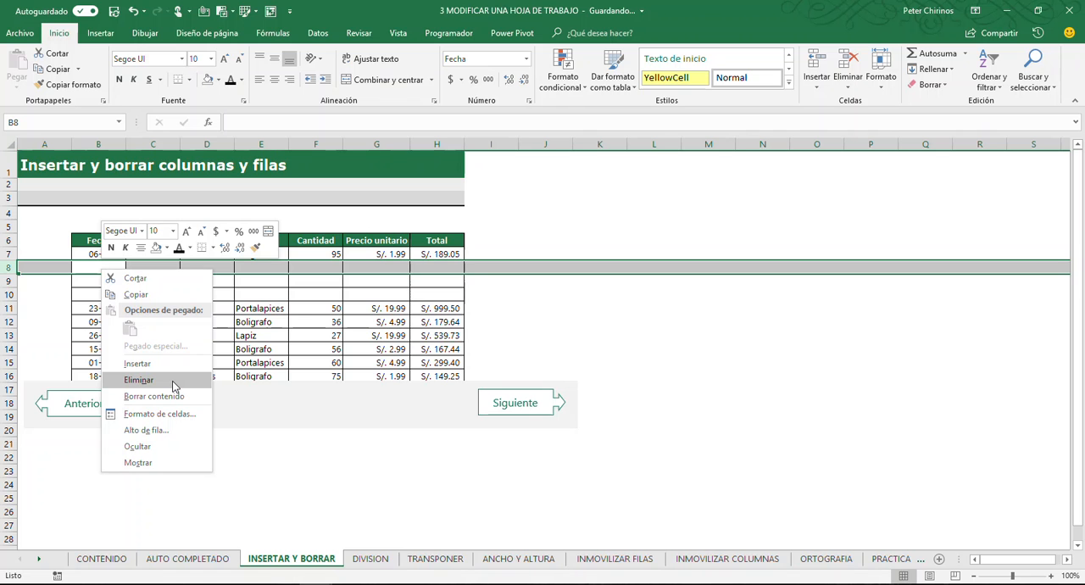
{"action": "left_click", "coordinate": [139, 379]}
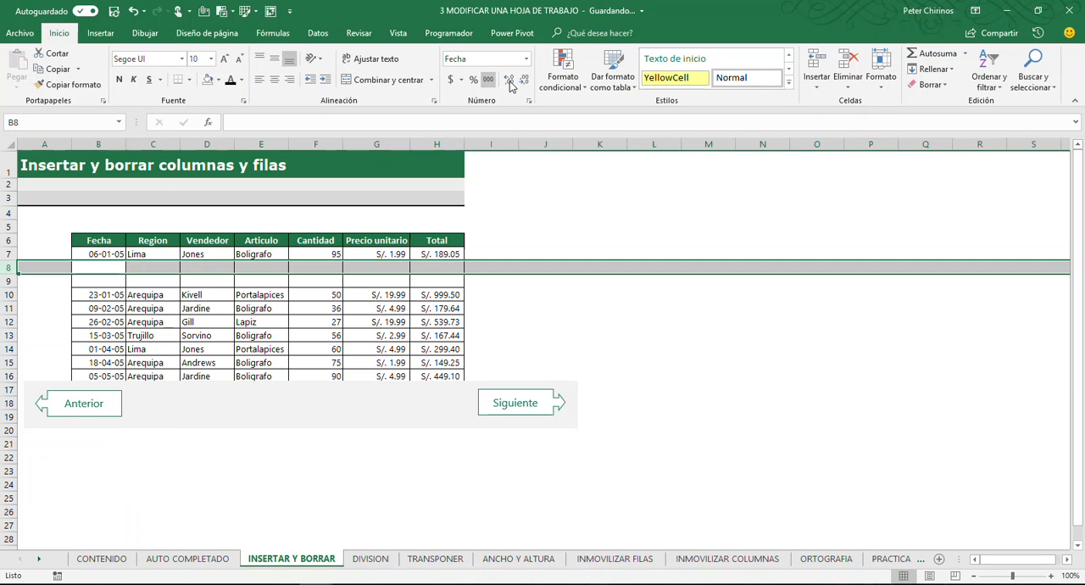
Delete the two remaining blank rows at row 8, between the 06-01-05 and 23-01-05 records
{"action": "left_click", "coordinate": [844, 80]}
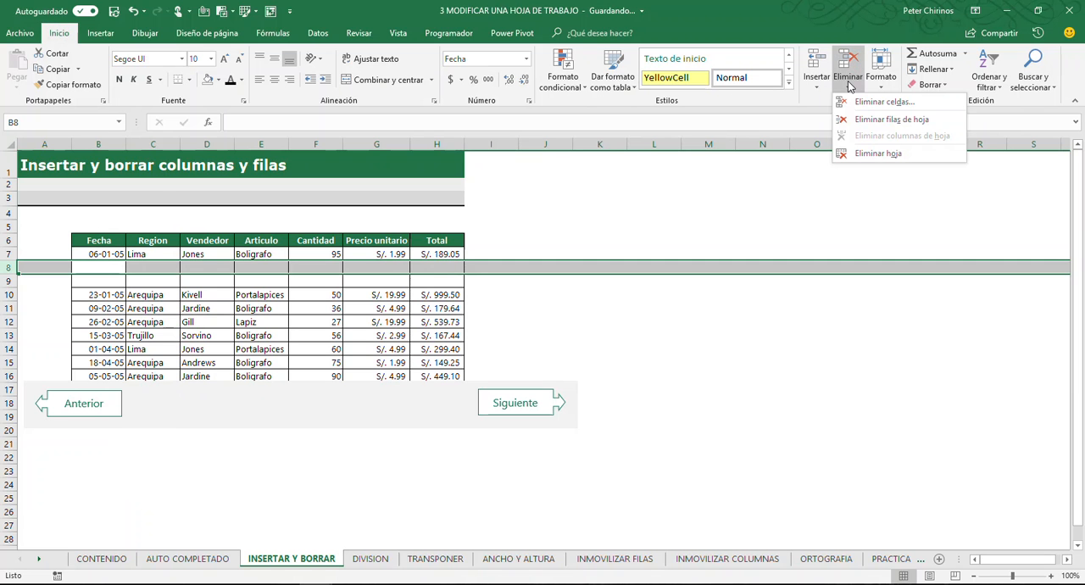
{"action": "left_click", "coordinate": [881, 120]}
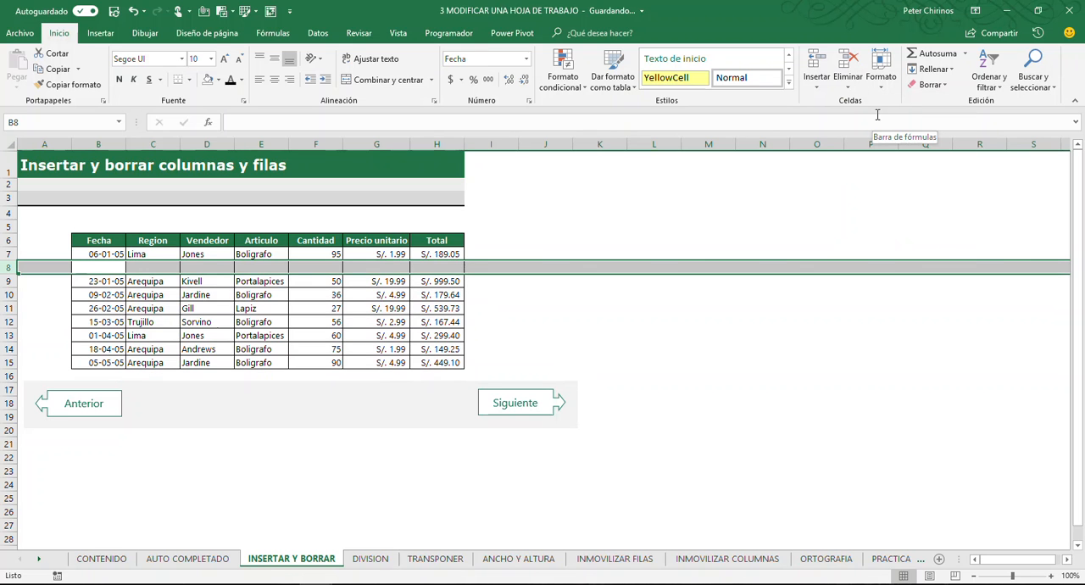
{"action": "key", "text": "ctrl+minus"}
{"action": "left_click", "coordinate": [167, 277]}
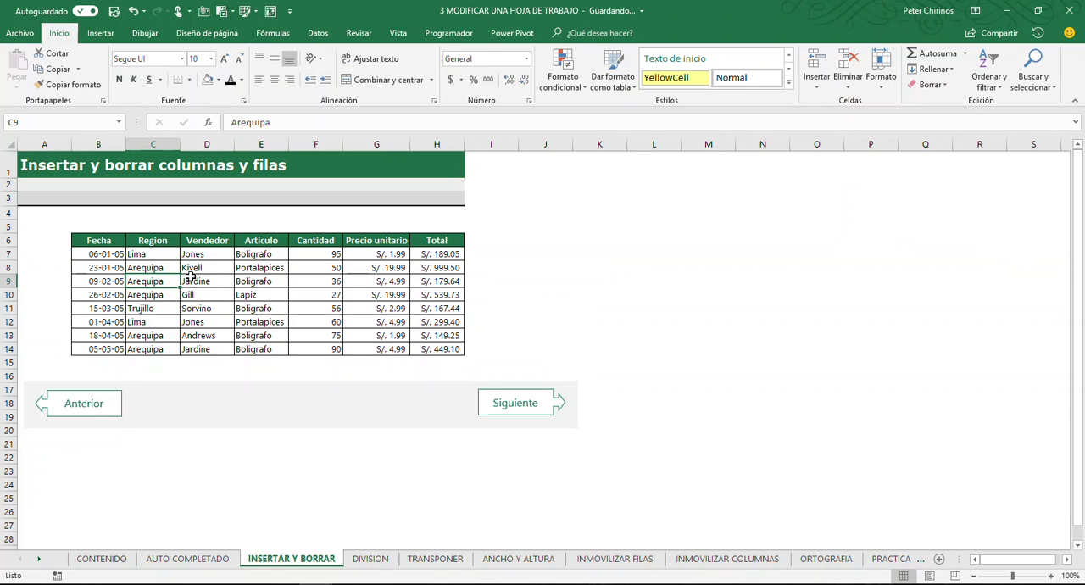
Compare the insert and delete options offered for the single cell F7 with those for the entire row 8
{"action": "left_click", "coordinate": [265, 271]}
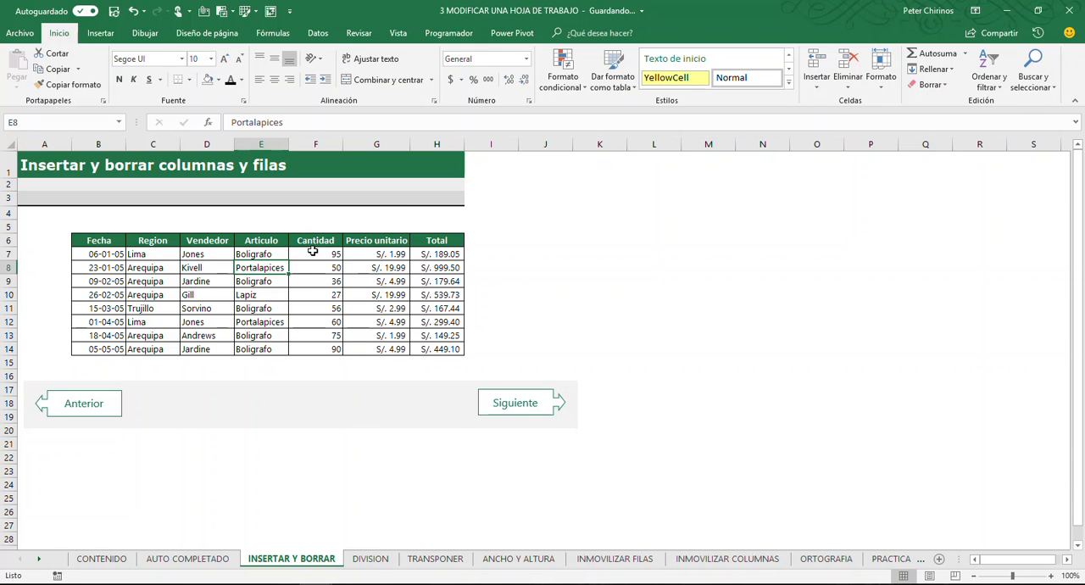
{"action": "right_click", "coordinate": [314, 253]}
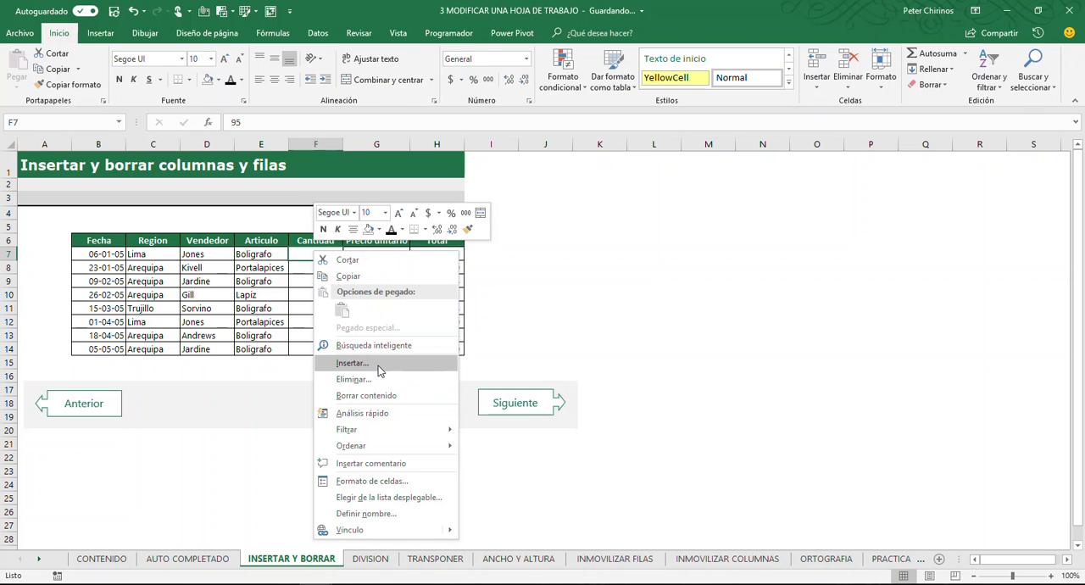
{"action": "key", "text": "Escape"}
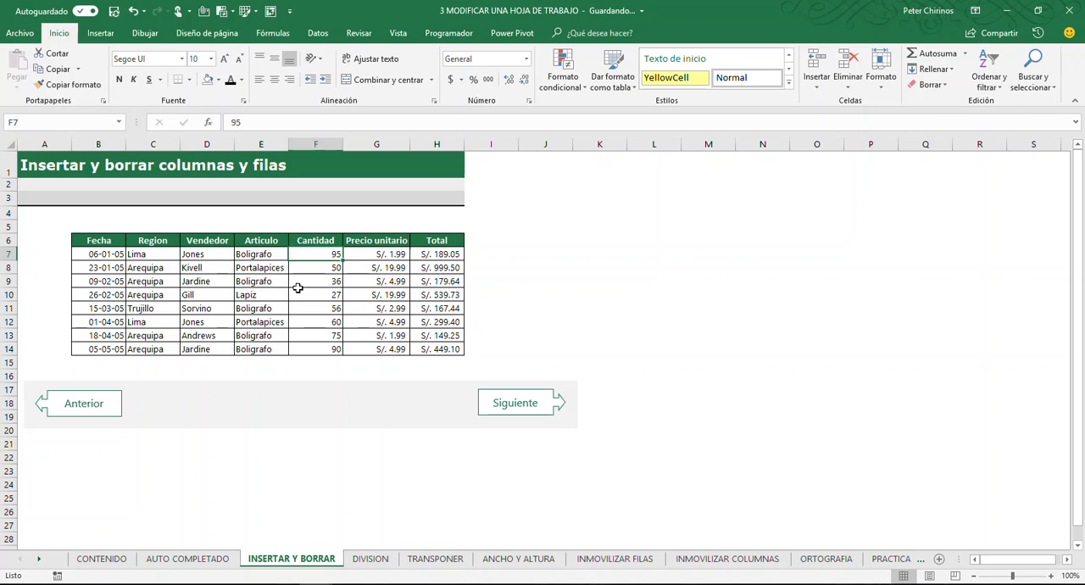
{"action": "left_click", "coordinate": [816, 85]}
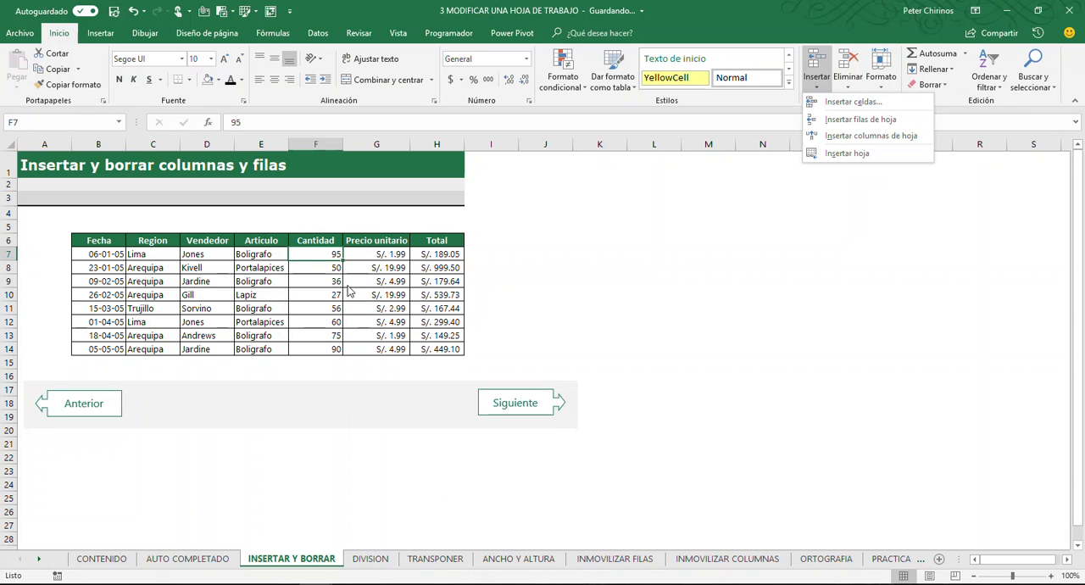
{"action": "left_click", "coordinate": [301, 280]}
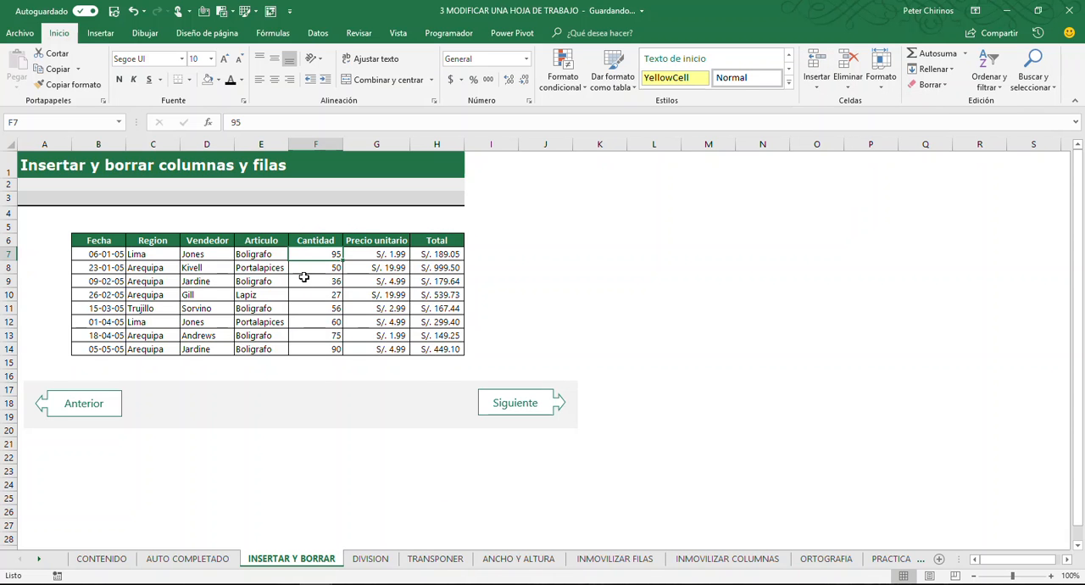
{"action": "left_click", "coordinate": [9, 268]}
{"action": "right_click", "coordinate": [111, 270]}
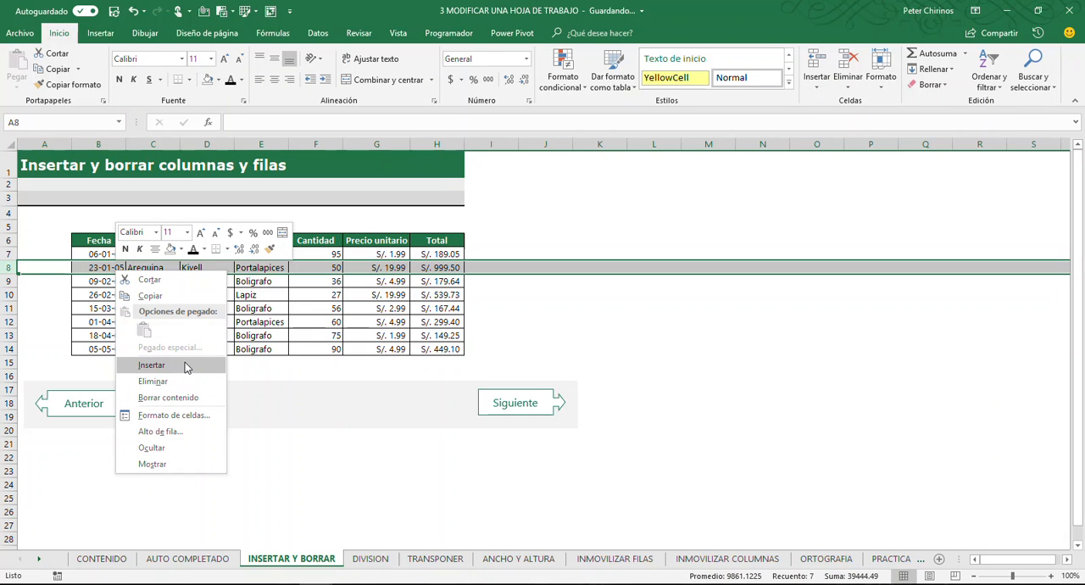
{"action": "key", "text": "Escape"}
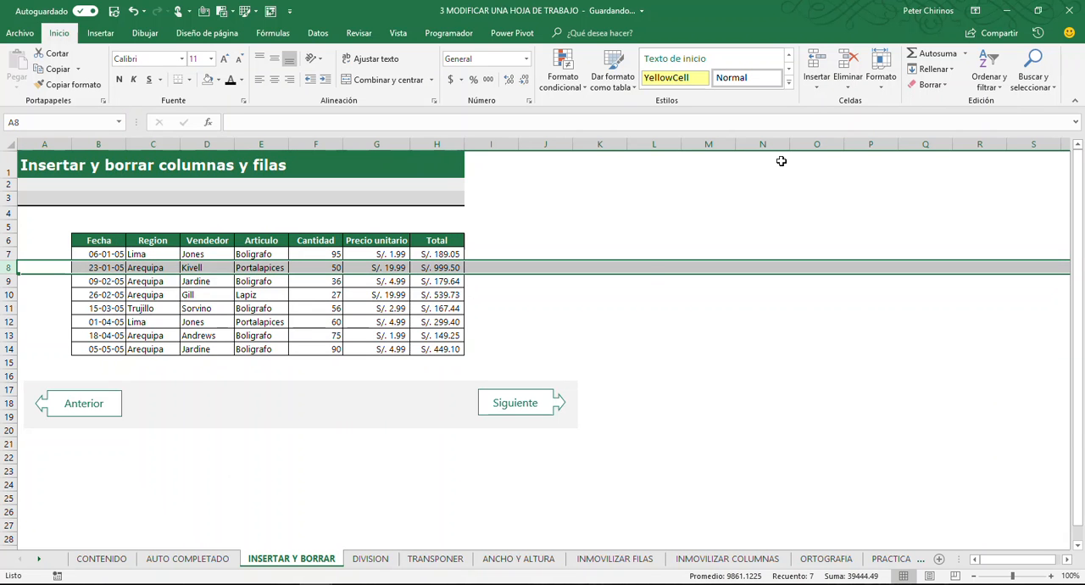
{"action": "left_click", "coordinate": [824, 89]}
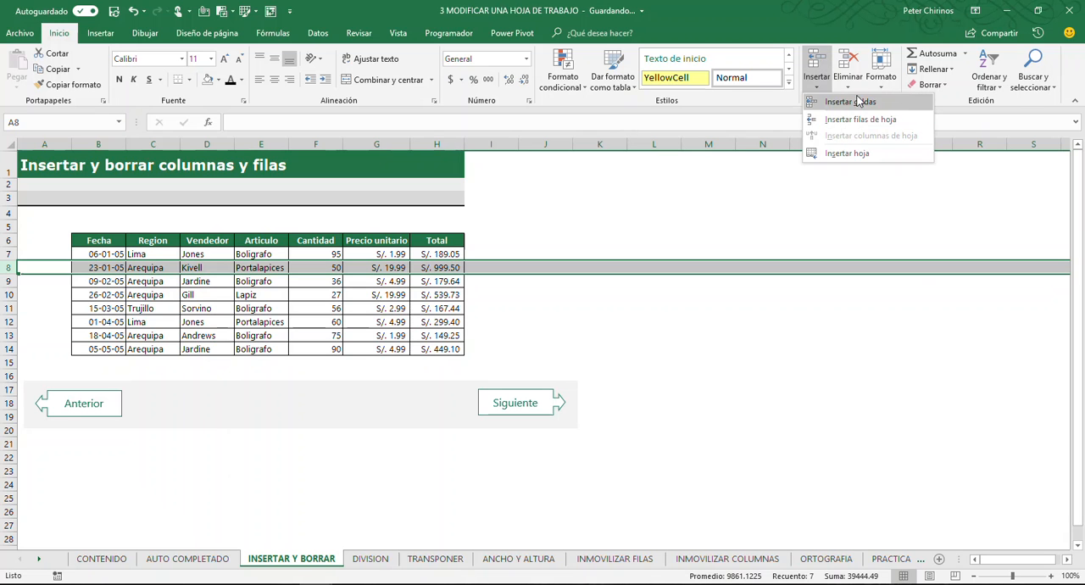
{"action": "left_click", "coordinate": [852, 88]}
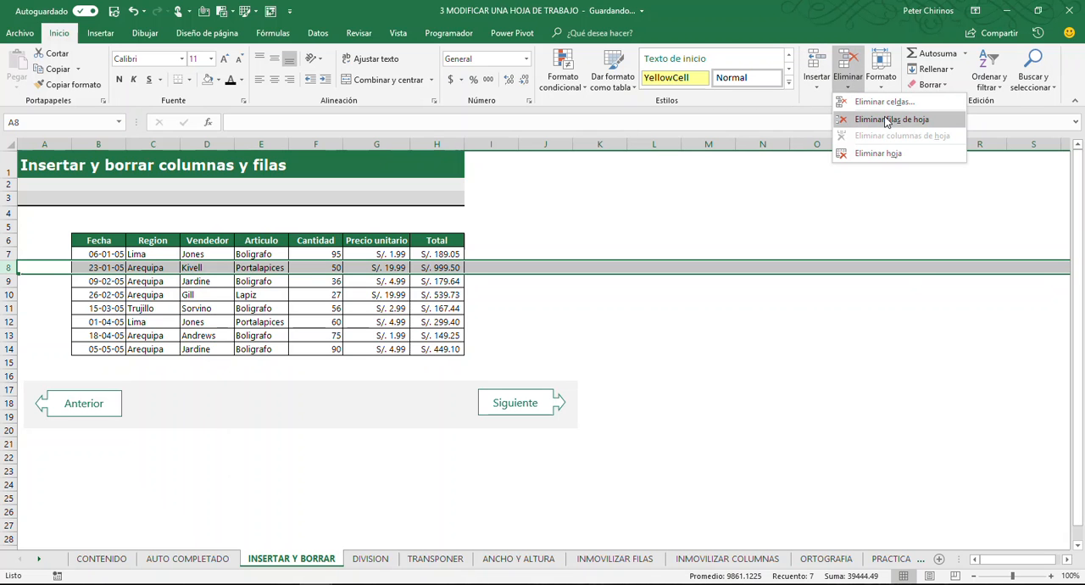
{"action": "left_click", "coordinate": [212, 282]}
{"action": "left_click", "coordinate": [212, 282]}
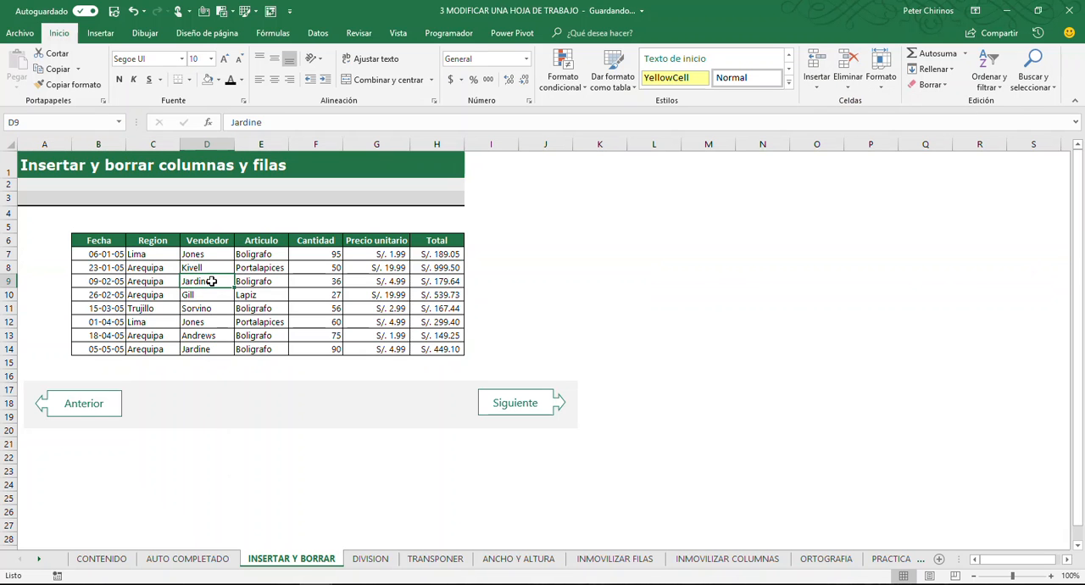
{"action": "left_click", "coordinate": [154, 269]}
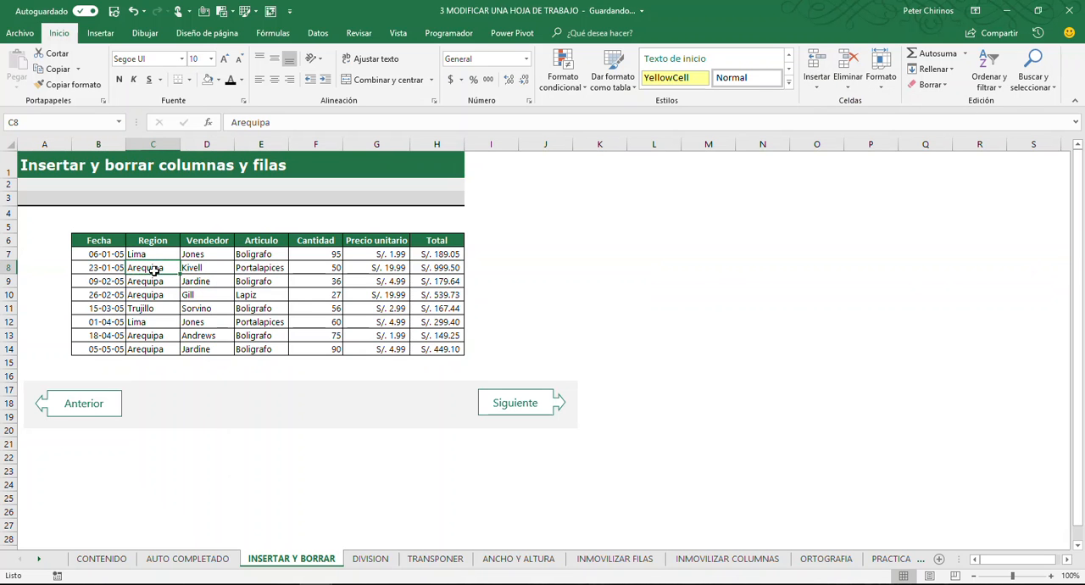
{"action": "left_click", "coordinate": [218, 297]}
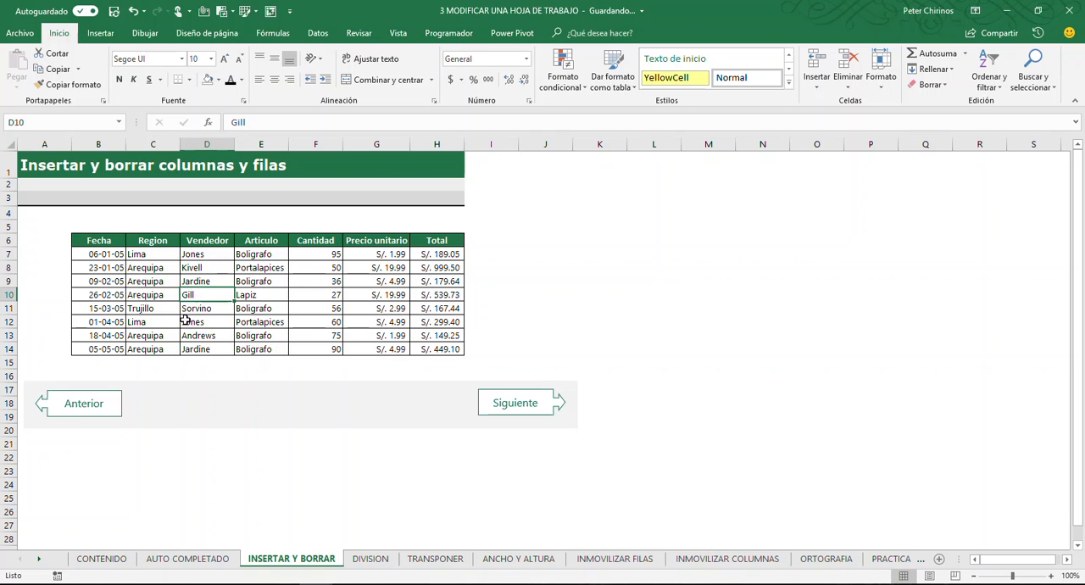